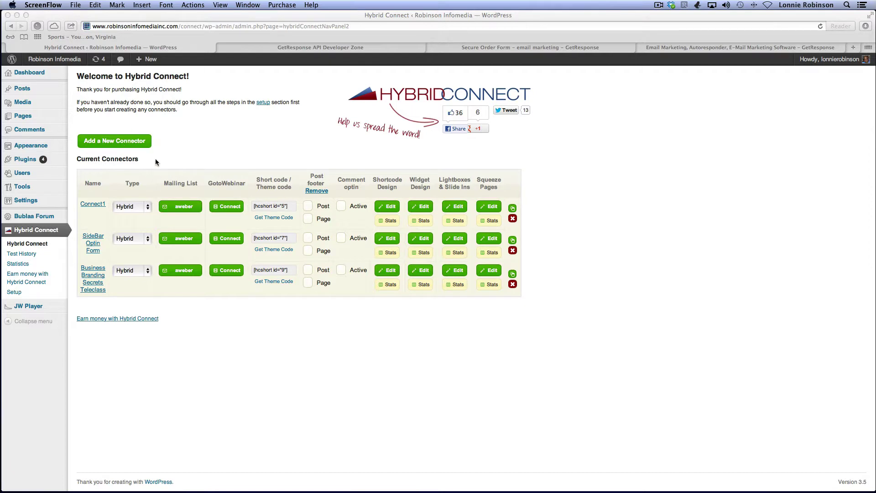
Step: Add a new connector named 'FREE Webinar 1', keep Option Type Hybrid, and save it
left_click(122, 143)
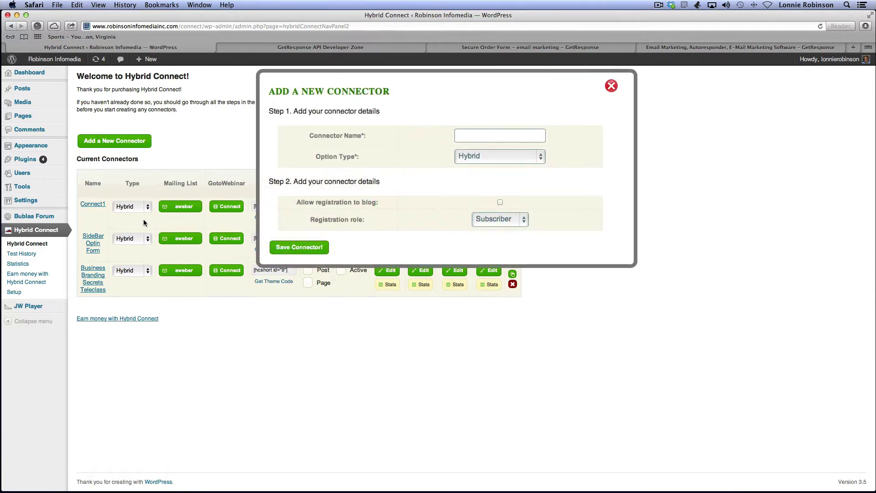
left_click(480, 135)
type("FREE Webinar 1")
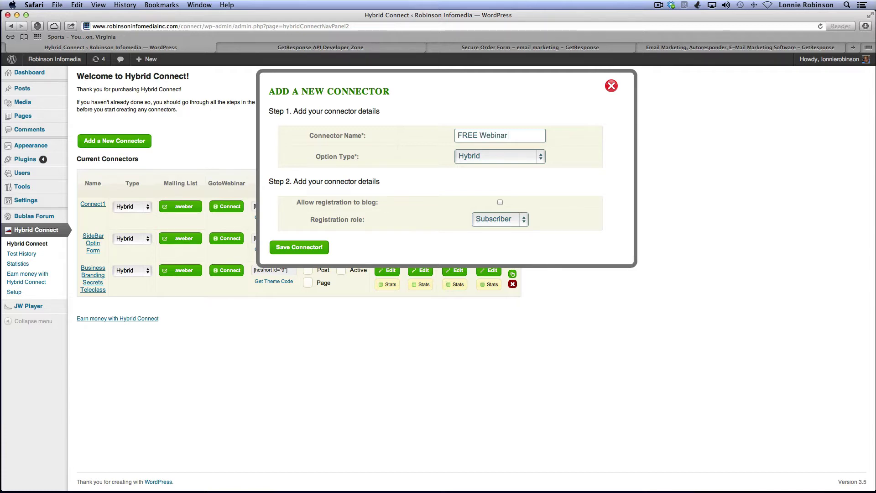
left_click(540, 157)
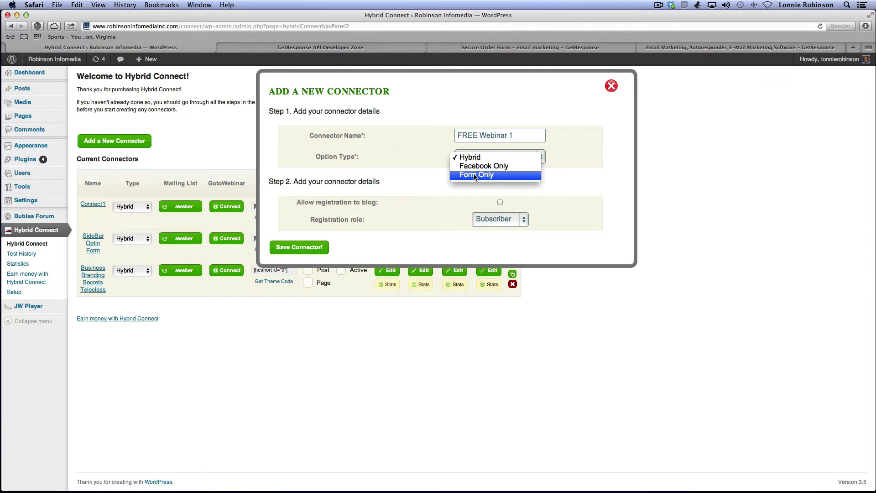
left_click(571, 171)
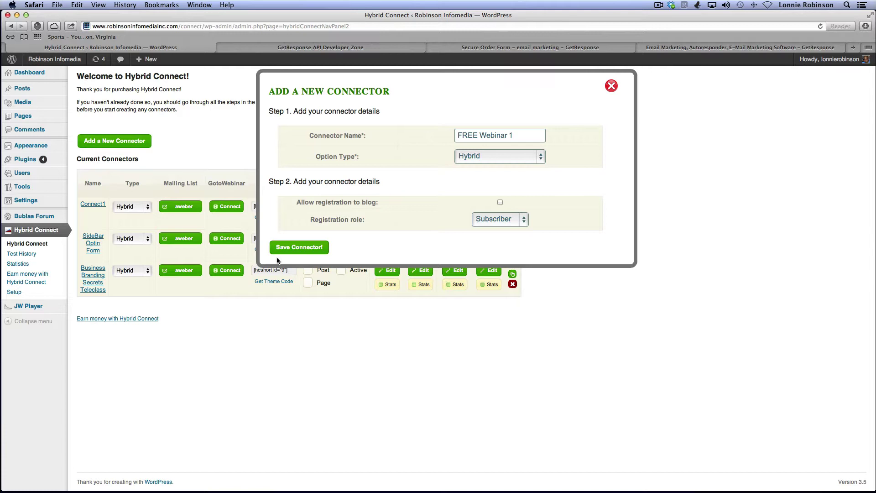
left_click(303, 251)
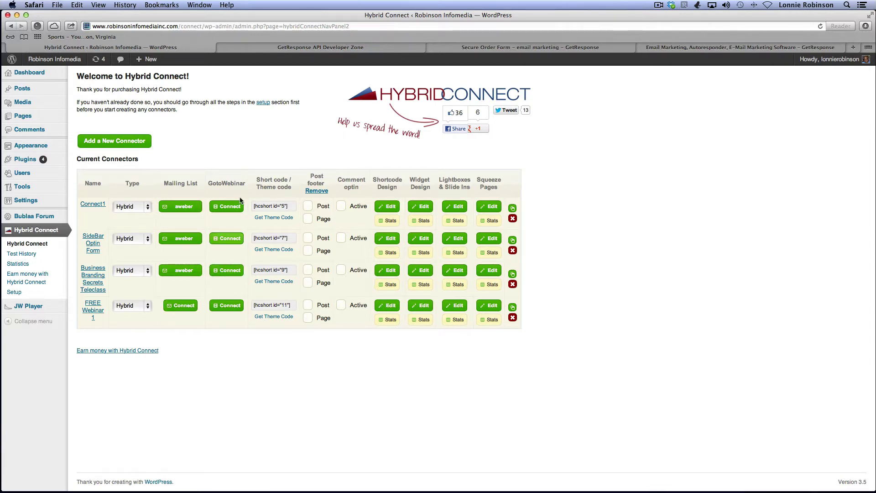
Step: Connect FREE Webinar 1 through the Aweber API to the robinsonimedia list, with thank-you page Moving The FREE Line
left_click(182, 309)
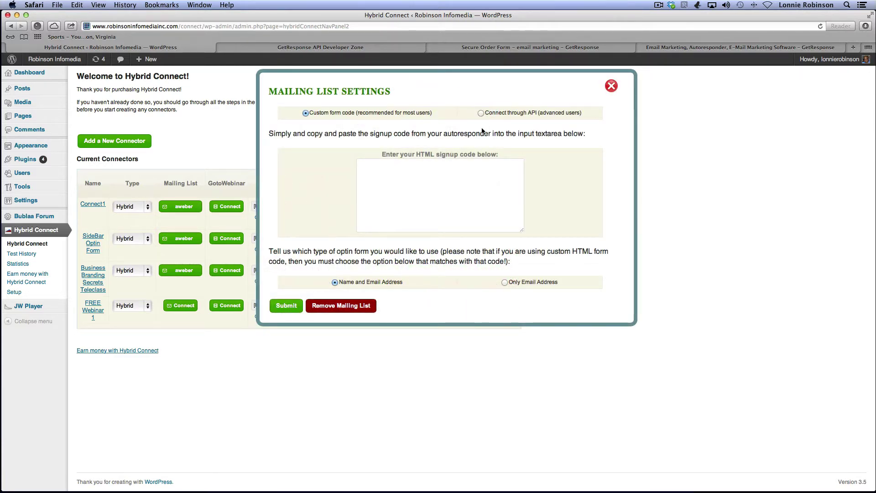
left_click(481, 113)
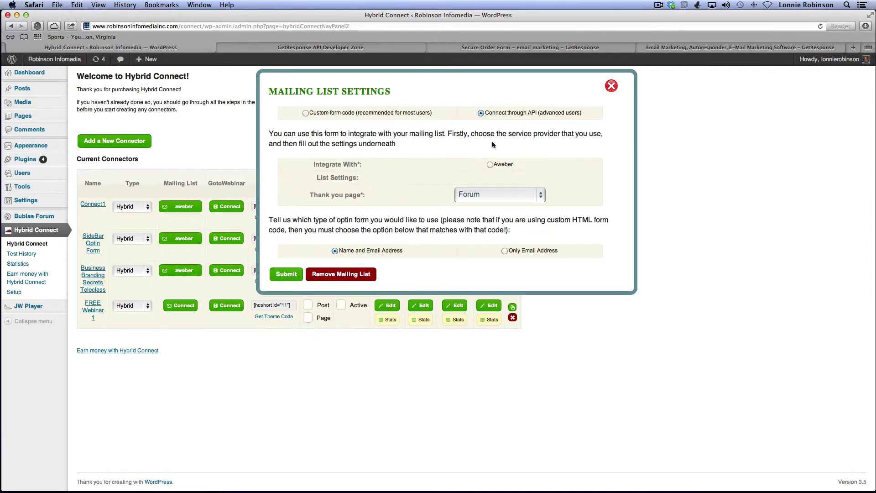
left_click(490, 164)
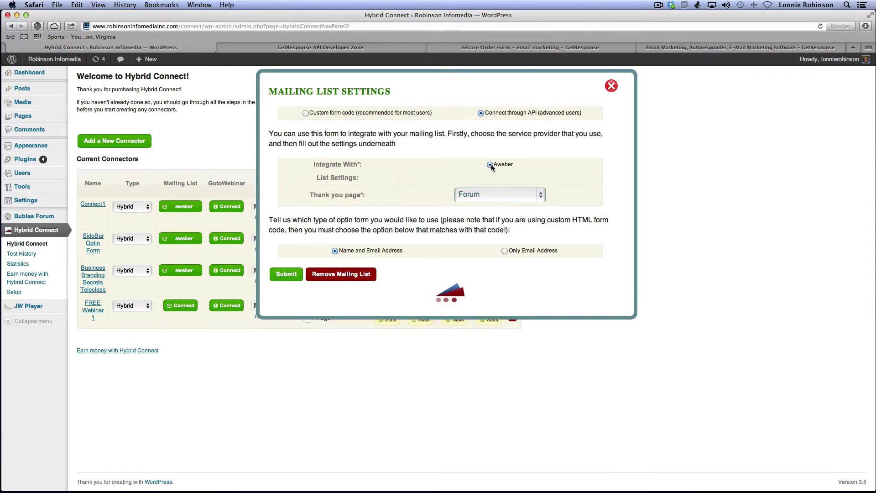
left_click(542, 196)
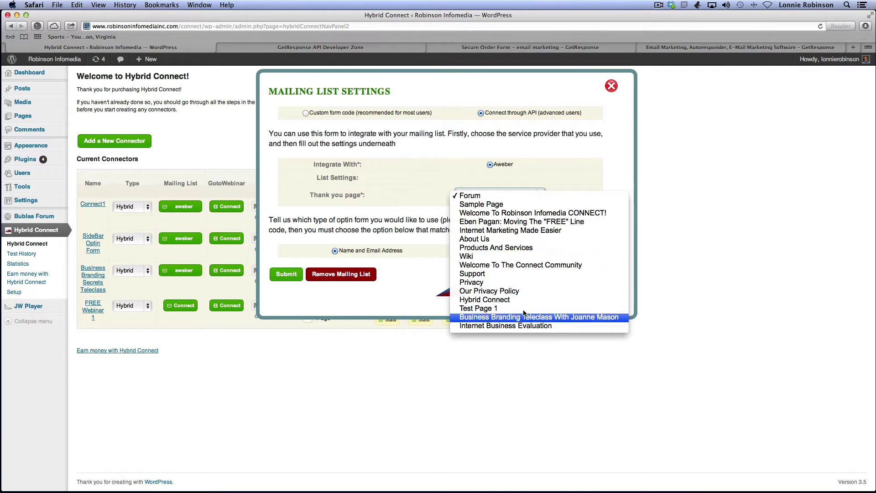
left_click(478, 223)
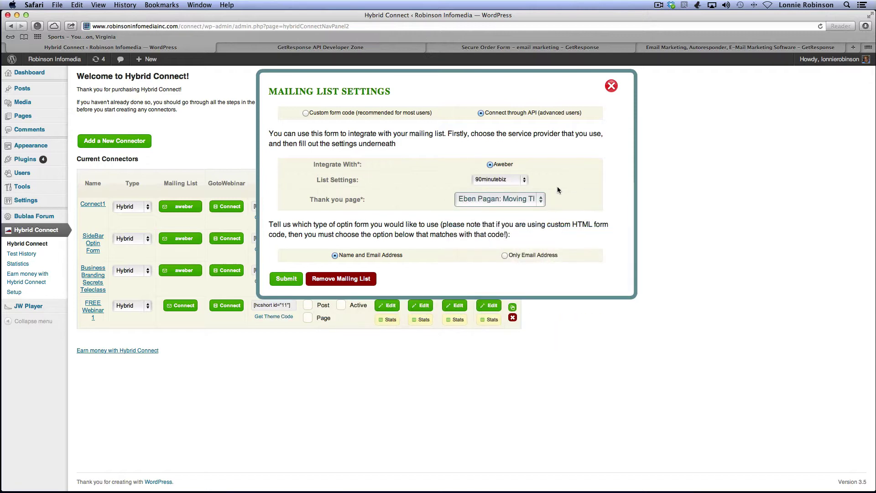
left_click(524, 181)
left_click(524, 182)
left_click(524, 180)
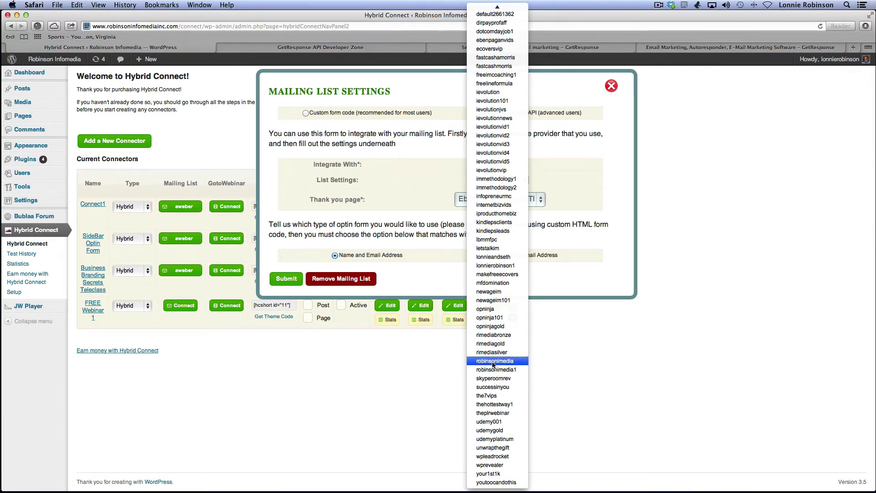
left_click(493, 361)
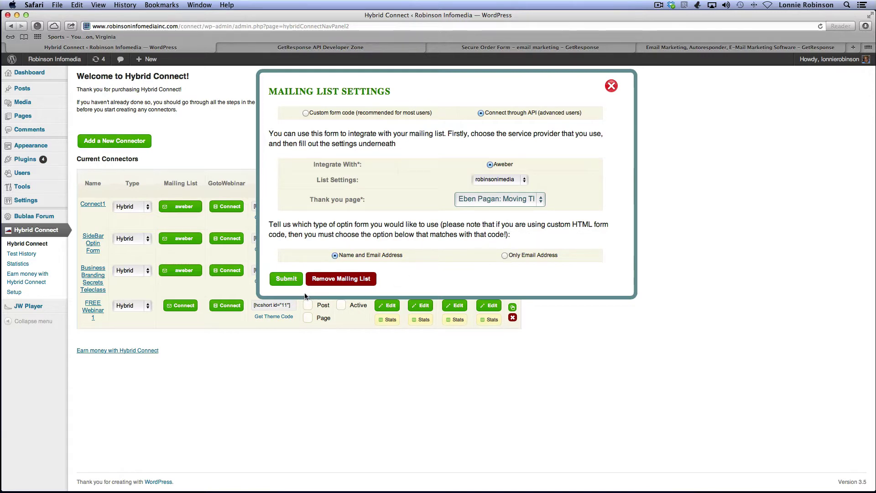
left_click(287, 279)
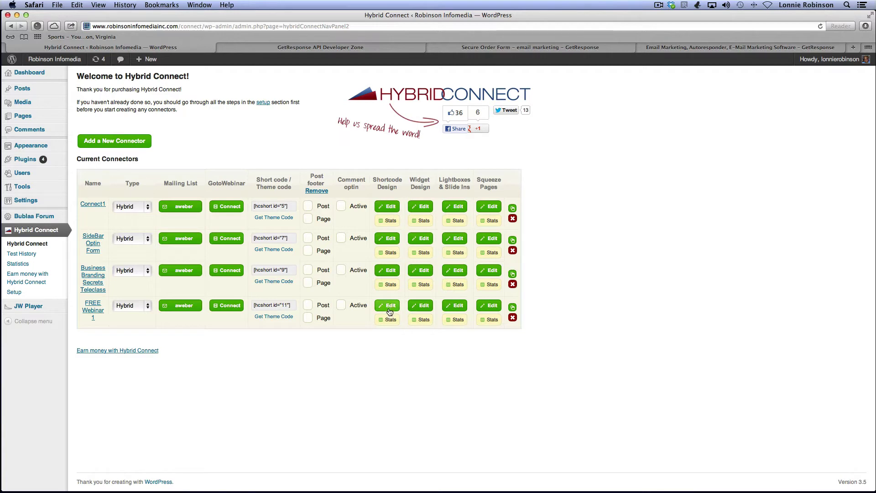
Step: Select the [hcshort id="11"] shortcode text and open FREE Webinar 1's Shortcode Design editor
left_click_drag(288, 307, 255, 305)
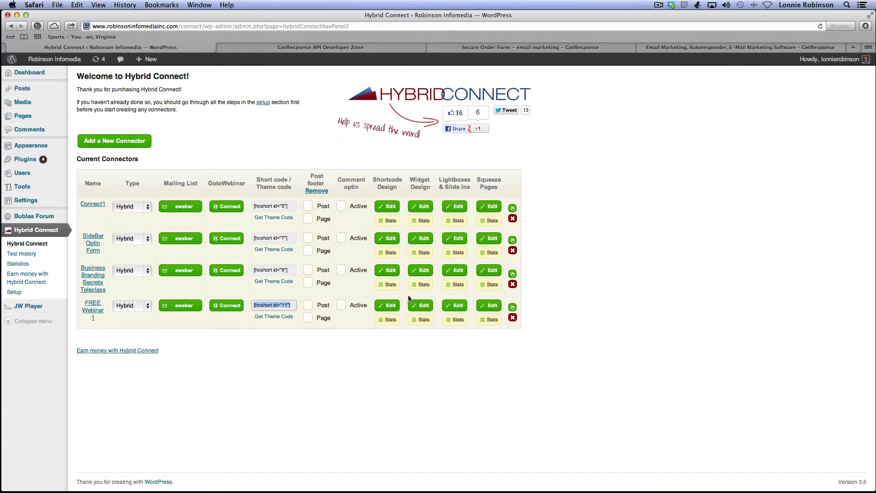
left_click(387, 308)
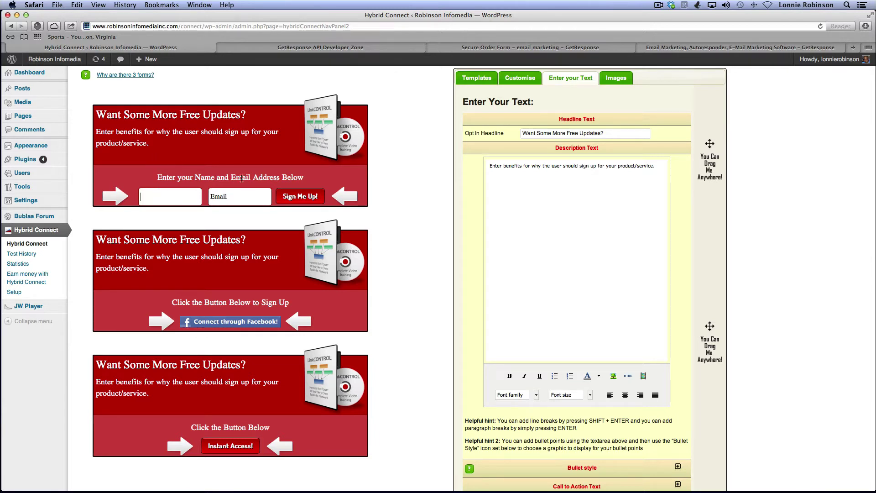
Step: Try the email field in the first default form preview
left_click(238, 196)
Step: Browse the Opt in Box Templates and apply the green apple 'Get Weekly Diet Tips and Motivators!' template
left_click(477, 78)
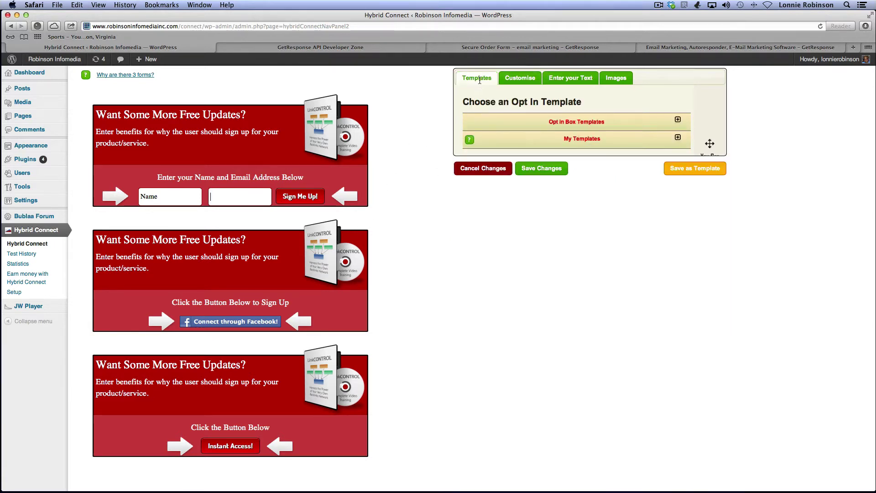
left_click(678, 120)
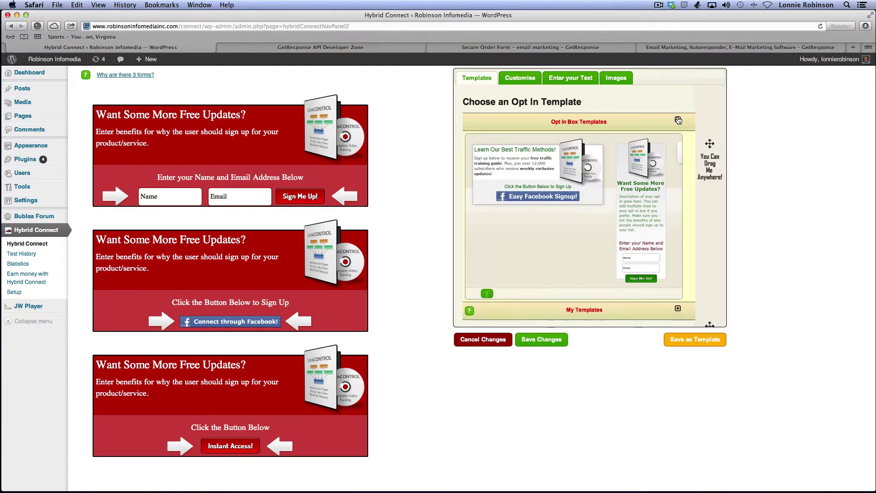
left_click_drag(492, 294, 576, 286)
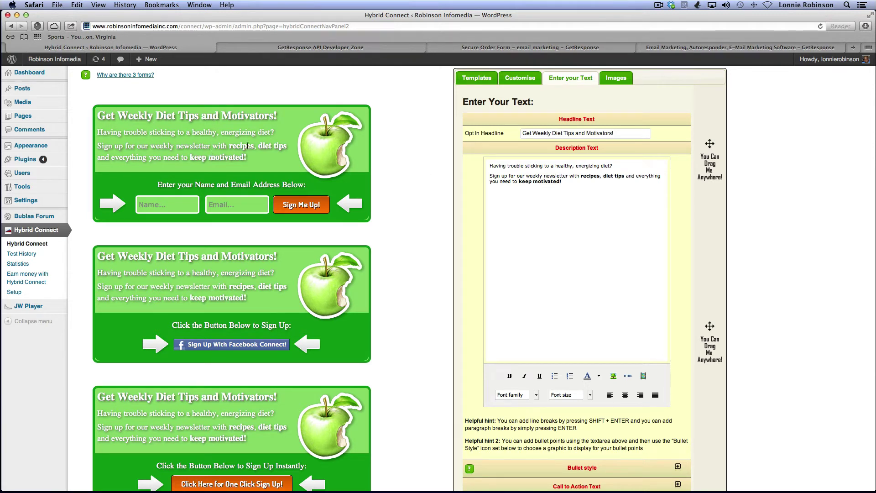
Step: Change the form headline to 'Tune In To Our Powerful Webinar!'
left_click(614, 135)
left_click_drag(619, 135, 503, 136)
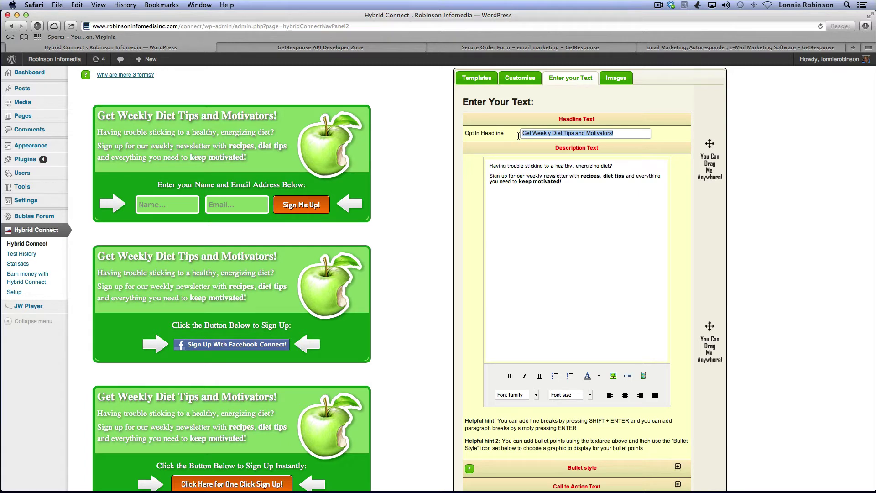
type("Tune ")
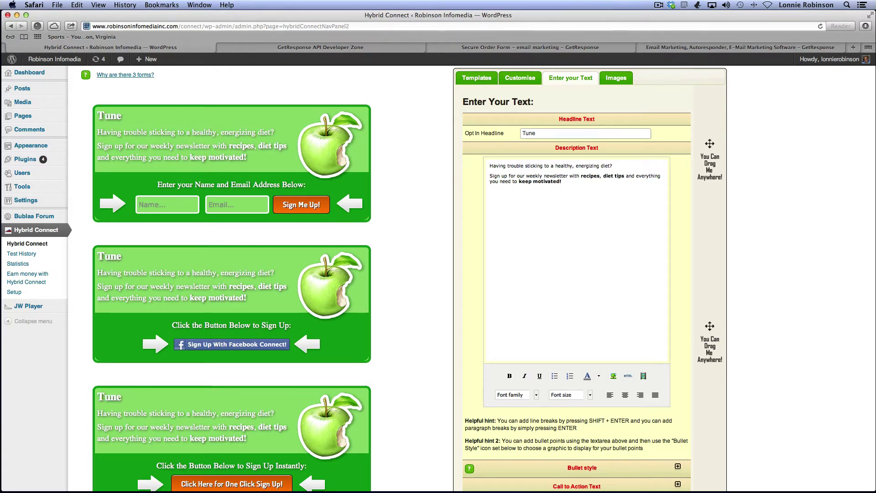
type("In To ")
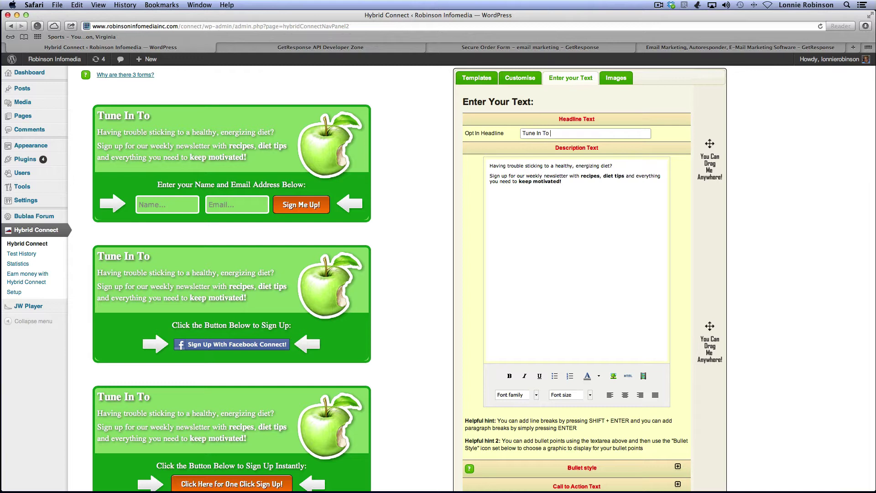
type("Our Power")
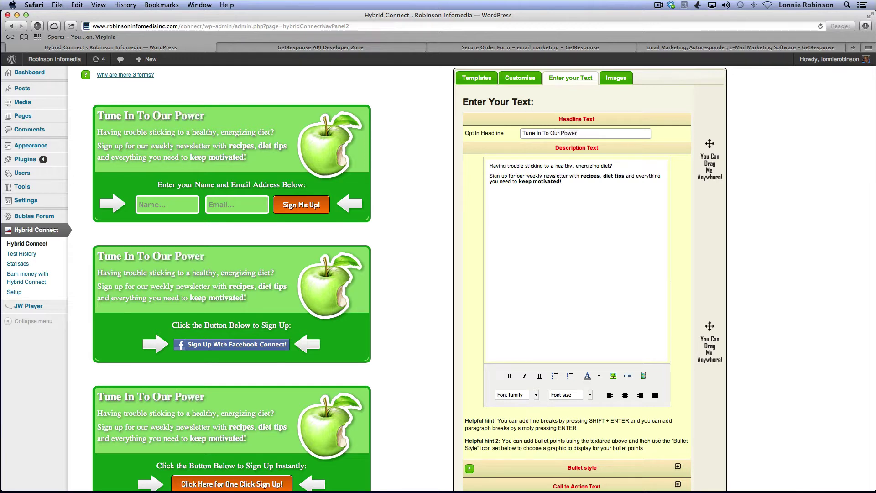
type("ful web")
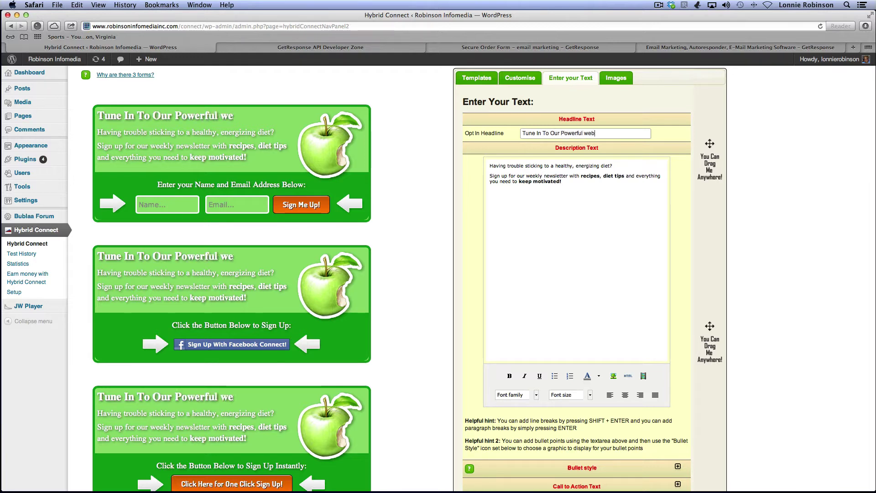
type("inar")
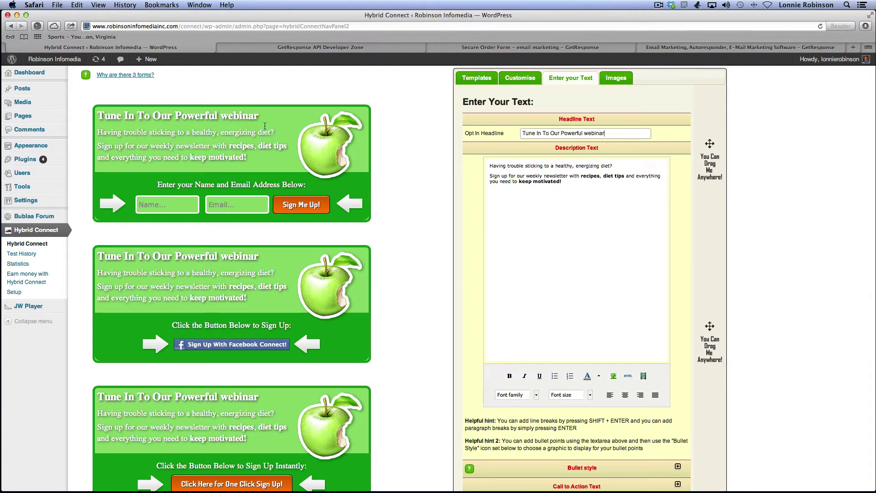
left_click(587, 133)
key("BackSpace")
type("W")
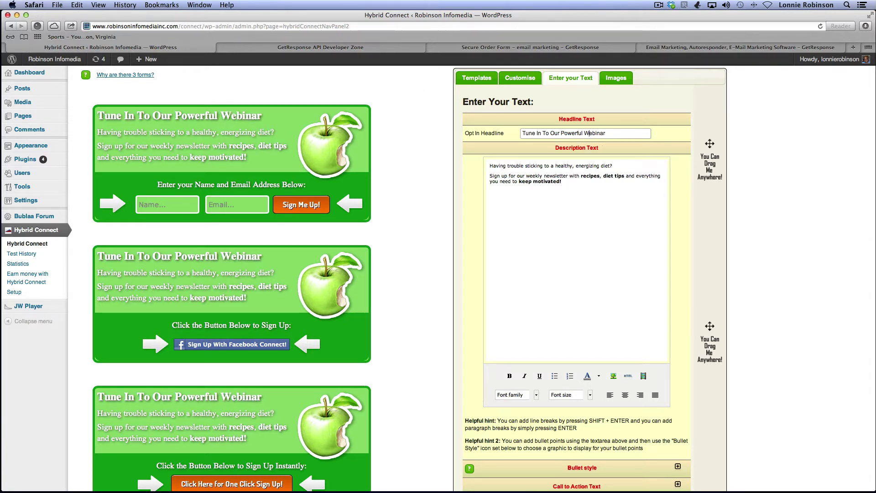
left_click(613, 131)
type("!")
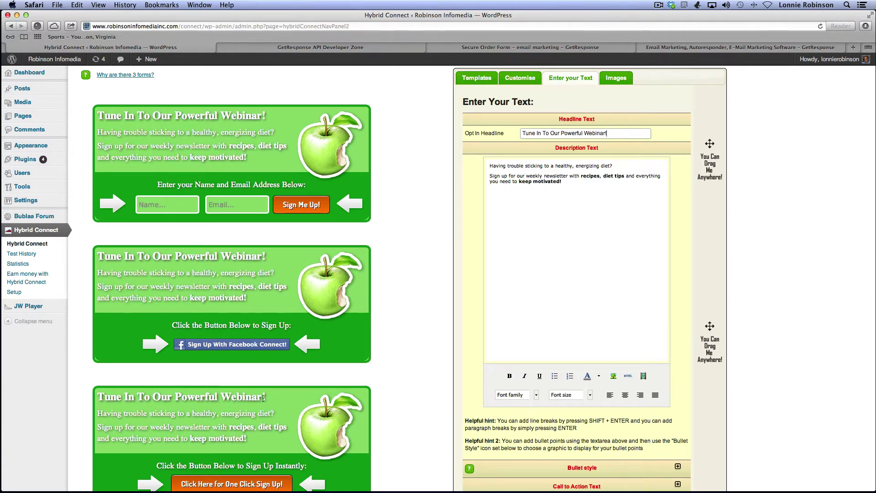
Step: Set the bullet style to the red plus-sign icon
scroll(235, 372, "down", 5)
scroll(233, 330, "up", 5)
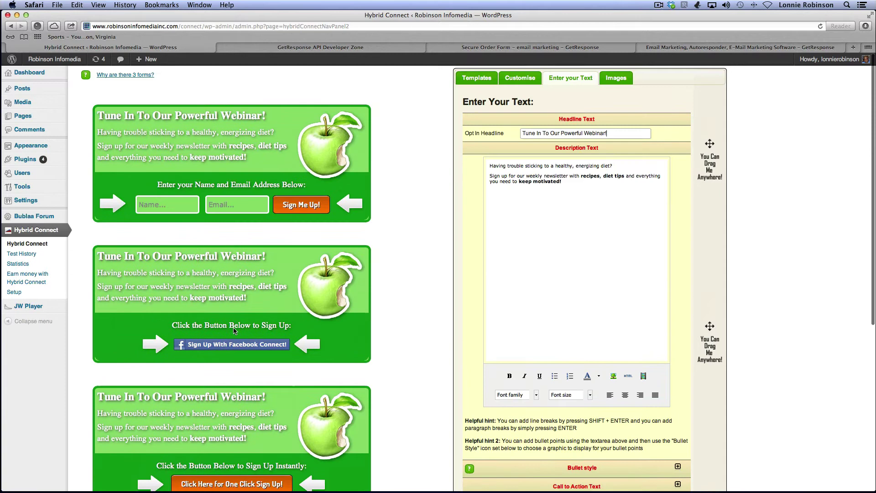
scroll(287, 311, "down", 3)
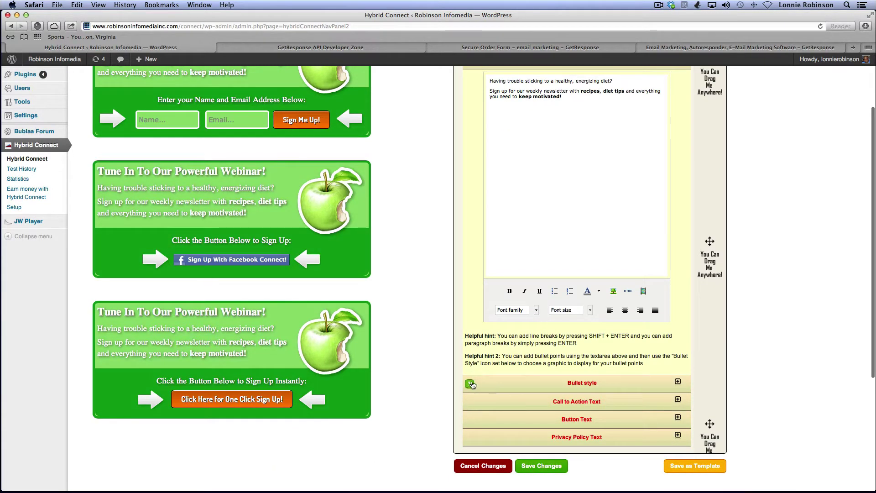
left_click(678, 382)
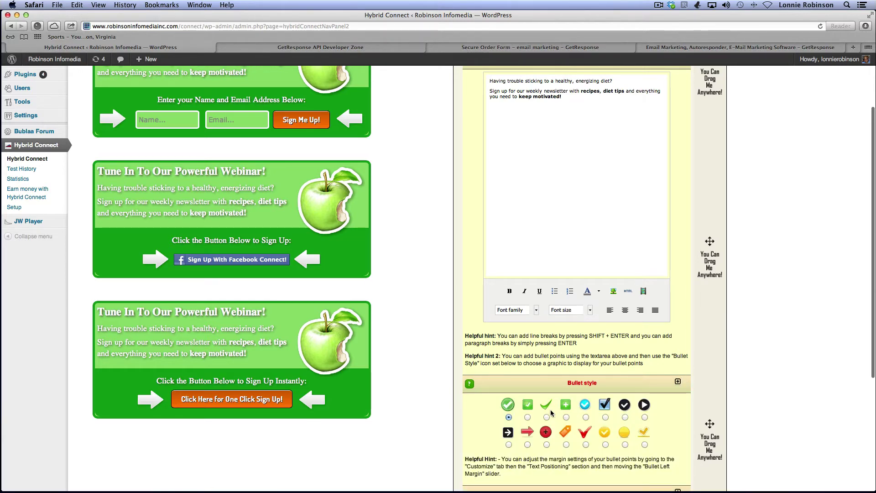
left_click(549, 431)
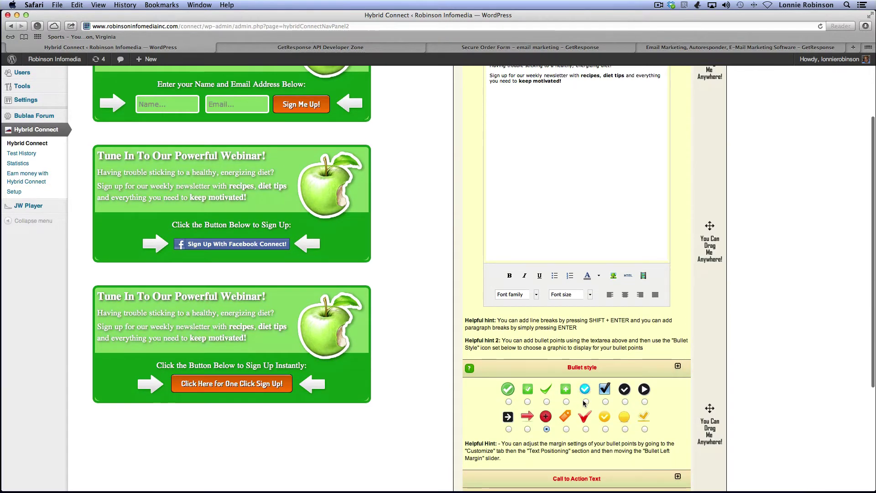
scroll(543, 300, "up", 5)
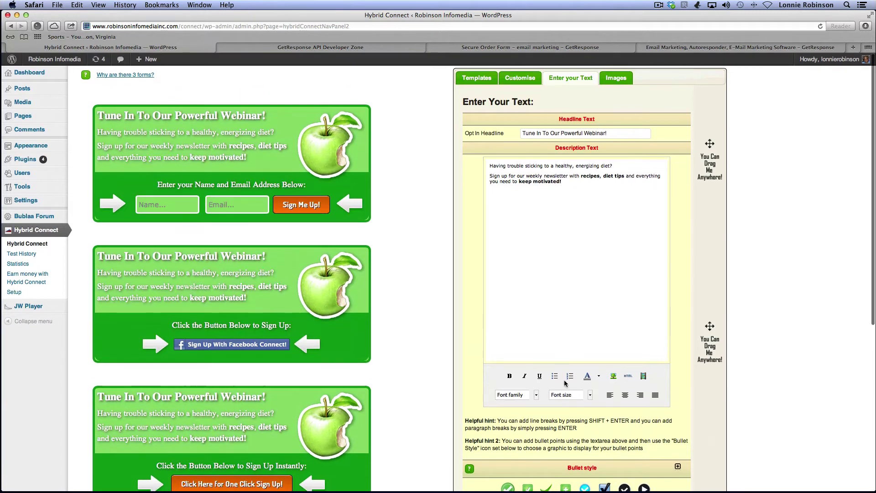
Step: Replace the first description line with a 'You will learn:' heading and delete the old sign-up paragraph
left_click(570, 194)
left_click(614, 166)
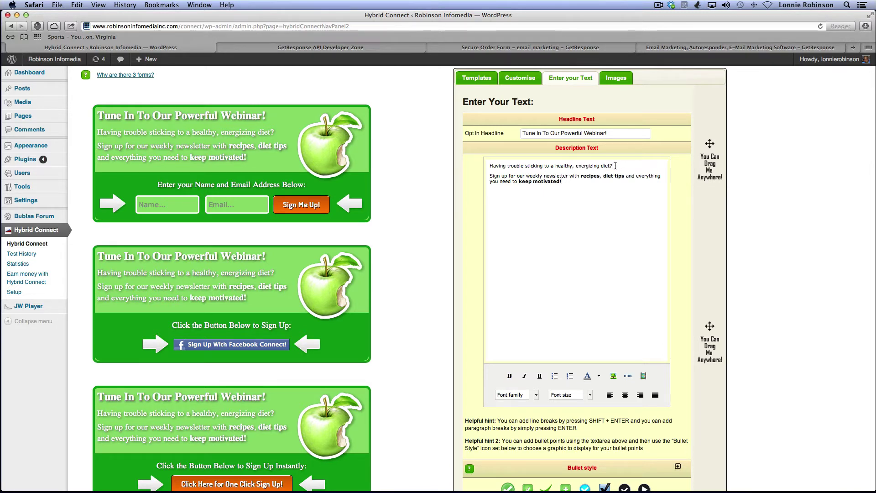
left_click_drag(614, 165, 479, 165)
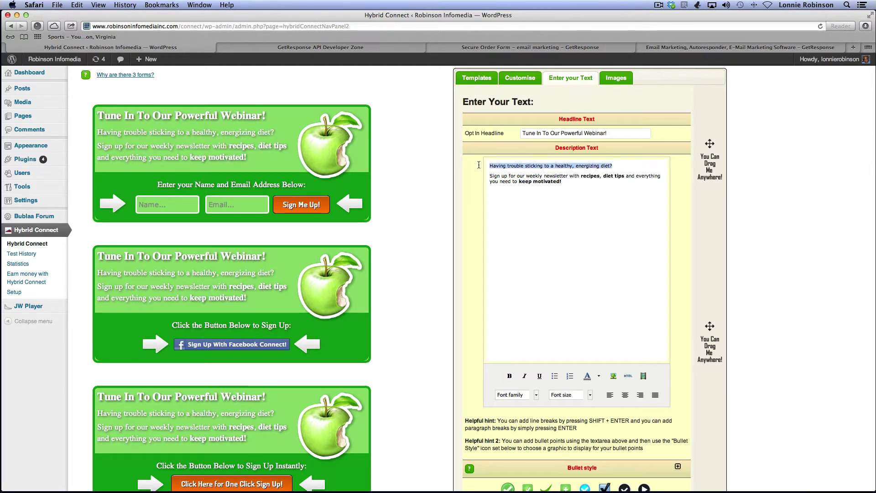
type("You")
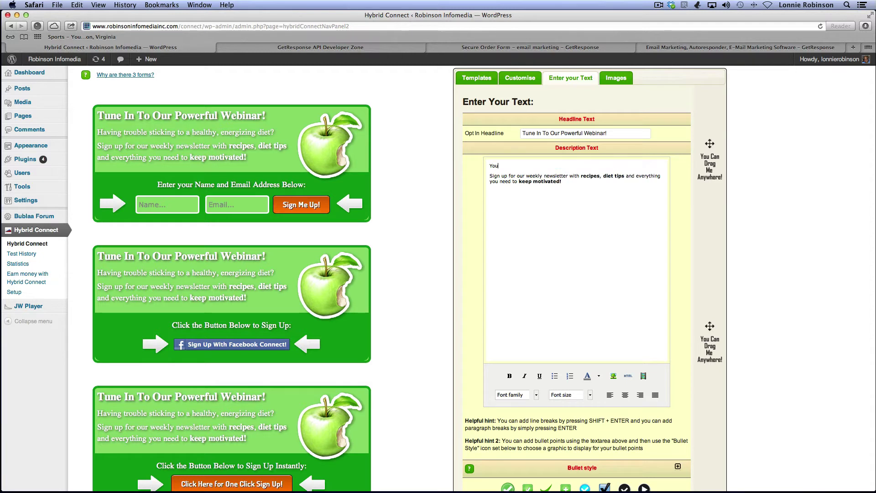
type(" wil")
type("l lea")
type("an:")
key("Return")
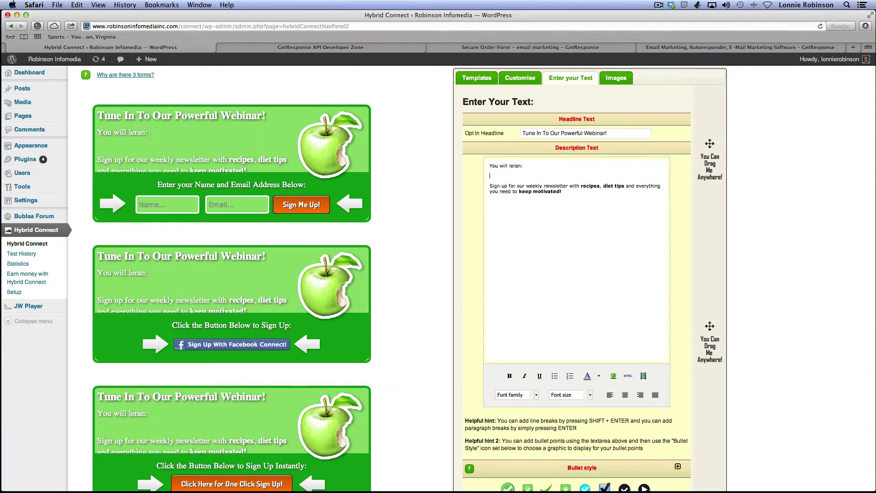
left_click_drag(562, 192, 486, 175)
key("BackSpace")
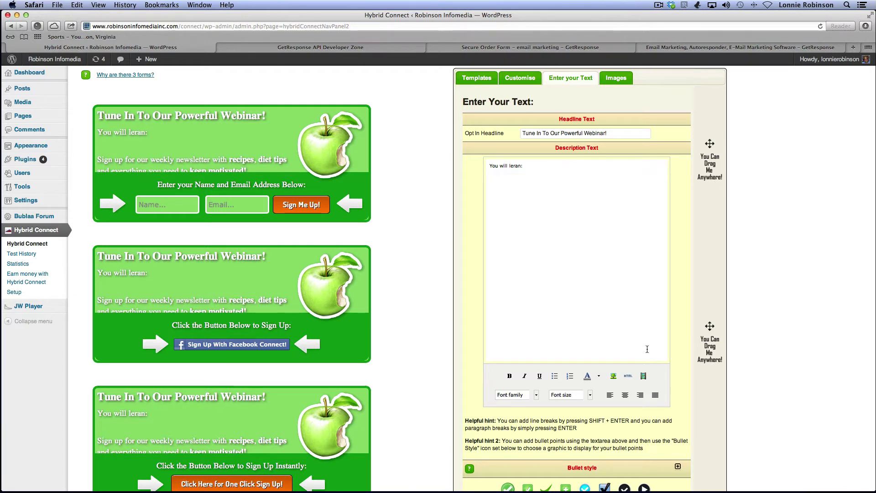
Step: Add a bulleted item 'How to make money online', removing the extra '3 tips' bullet
left_click(555, 373)
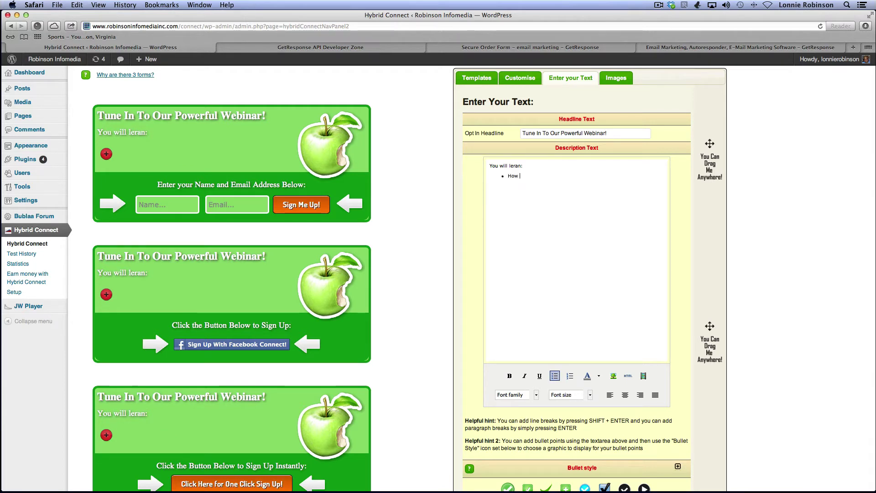
type("How to make money online")
key("Return")
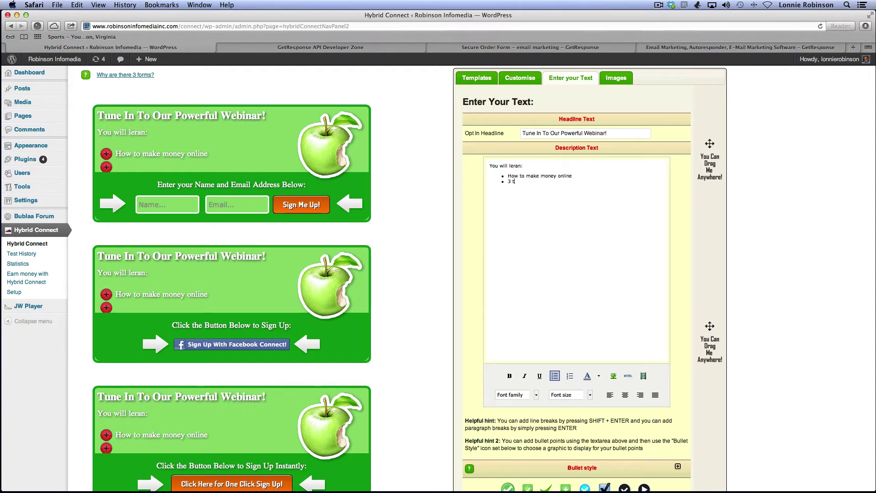
type("3 tips")
left_click_drag(522, 182, 494, 181)
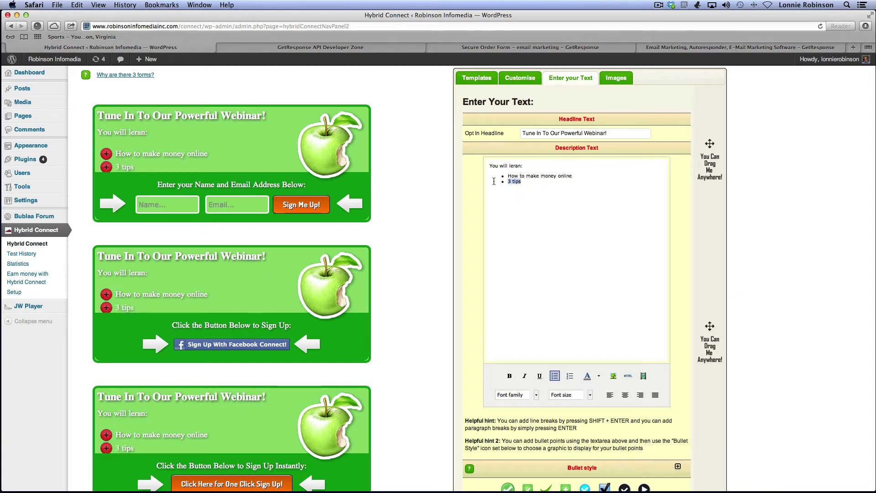
key("BackSpace")
Step: Correct the heading's spelling and capitalisation to read 'You Will Learn:'
left_click(524, 165)
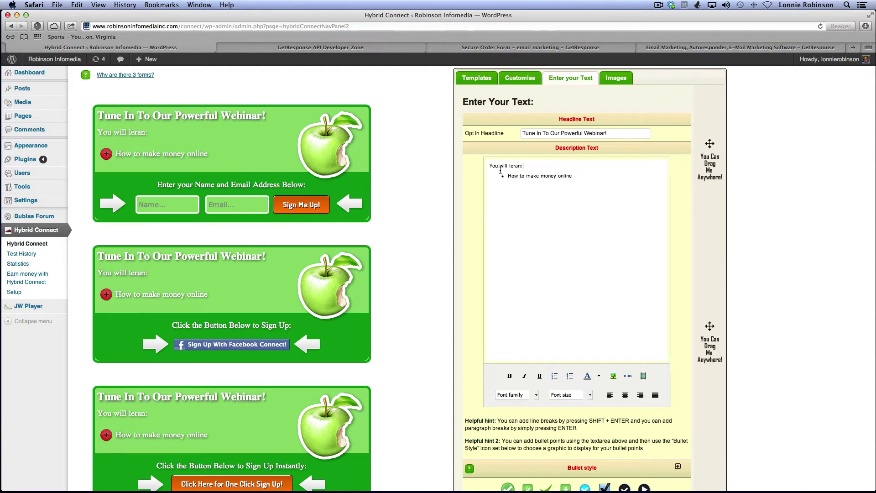
left_click_drag(520, 167, 510, 167)
key("BackSpace")
type("Learn")
left_click(503, 167)
key("BackSpace")
type("W")
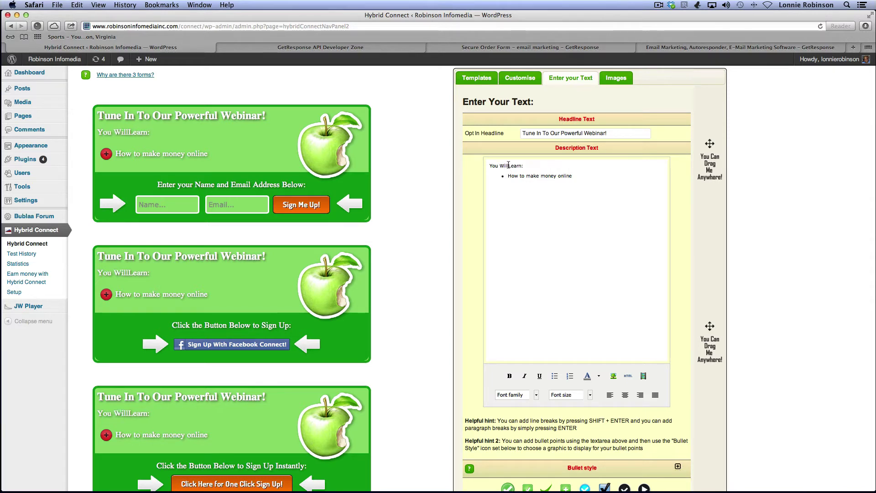
left_click(510, 167)
Step: Adjust the apple image's vertical position and right margin in the Images settings
left_click(616, 78)
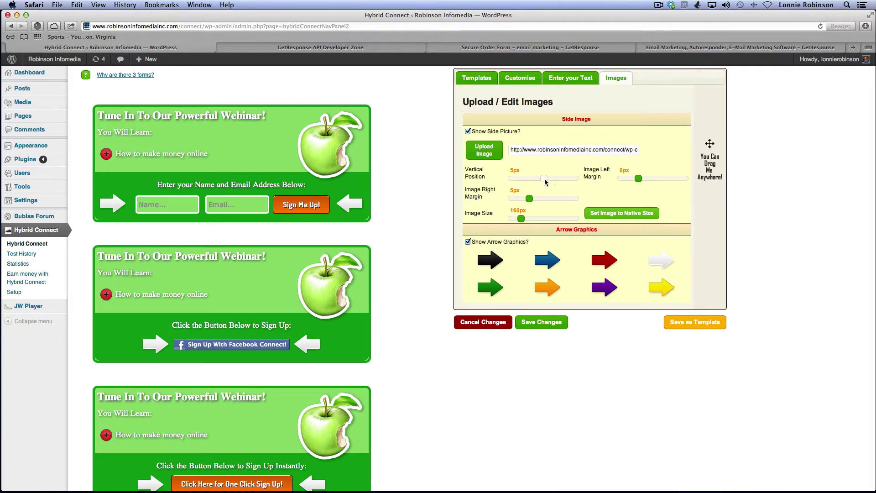
left_click_drag(544, 178, 544, 187)
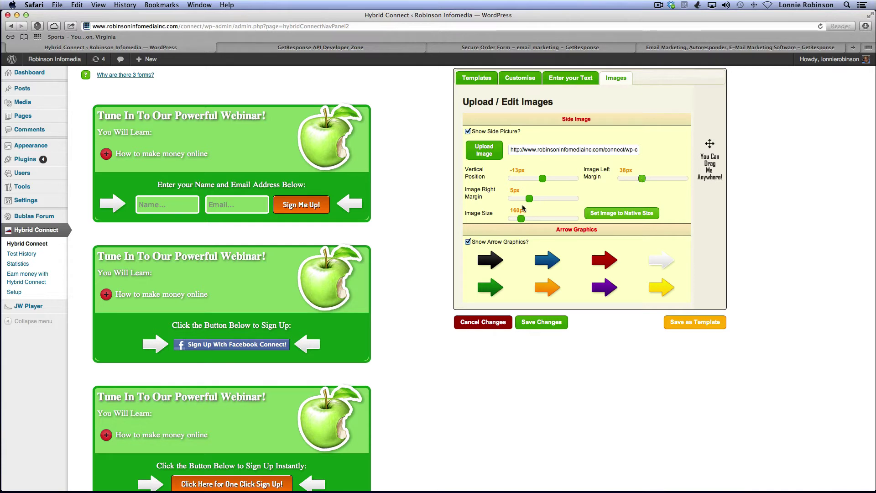
left_click_drag(530, 199, 521, 228)
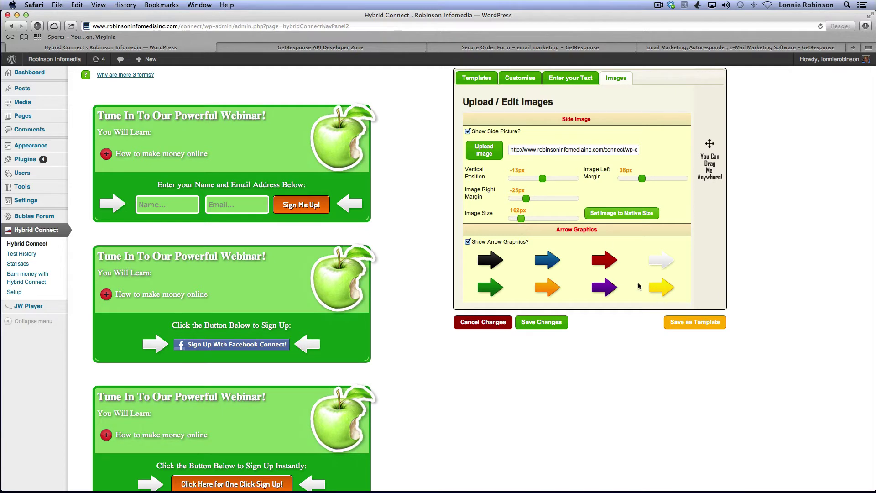
Step: Turn the forms' arrow graphics yellow after trying blue, red and white
scroll(504, 323, "down", 4)
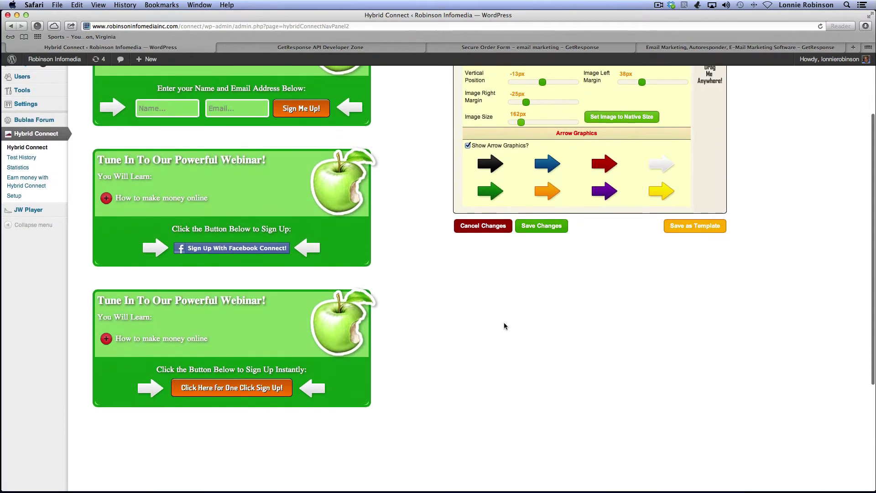
left_click(468, 145)
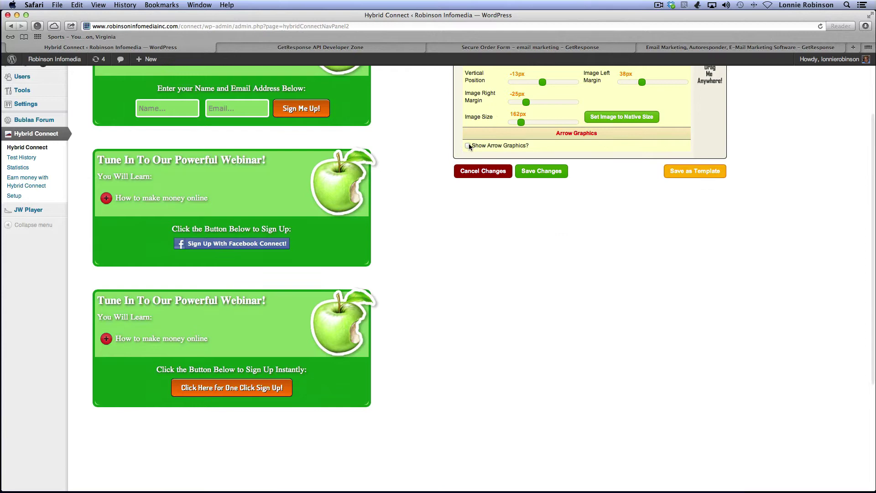
left_click(468, 146)
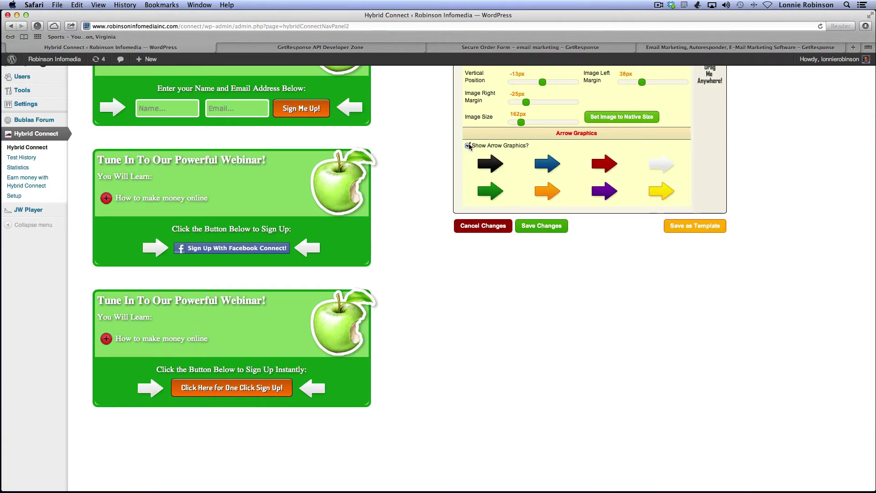
left_click(549, 167)
left_click(603, 163)
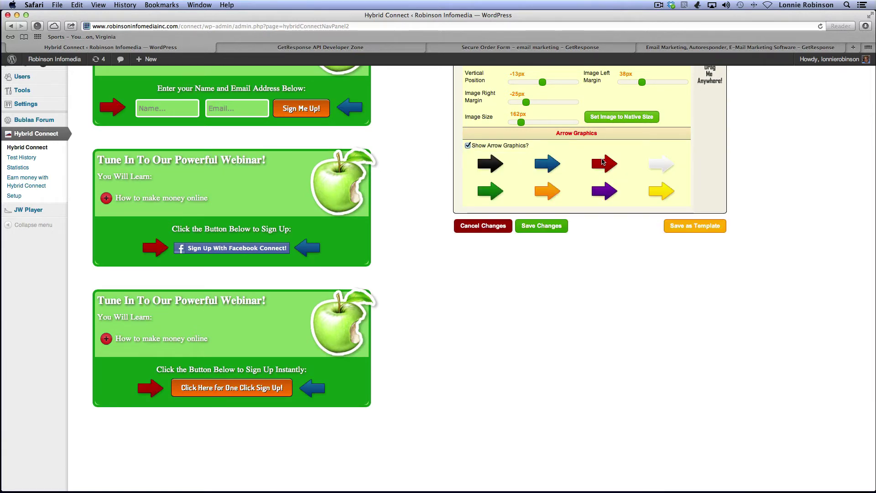
left_click(658, 168)
left_click(664, 193)
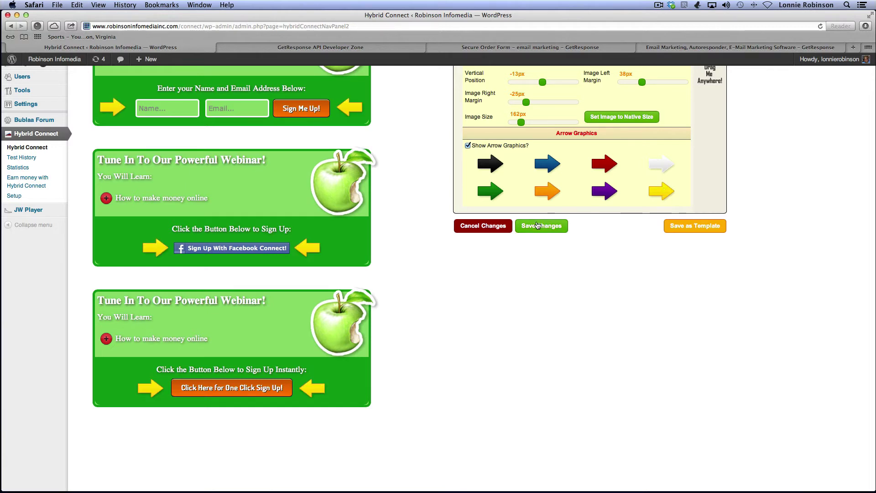
scroll(555, 278, "up", 3)
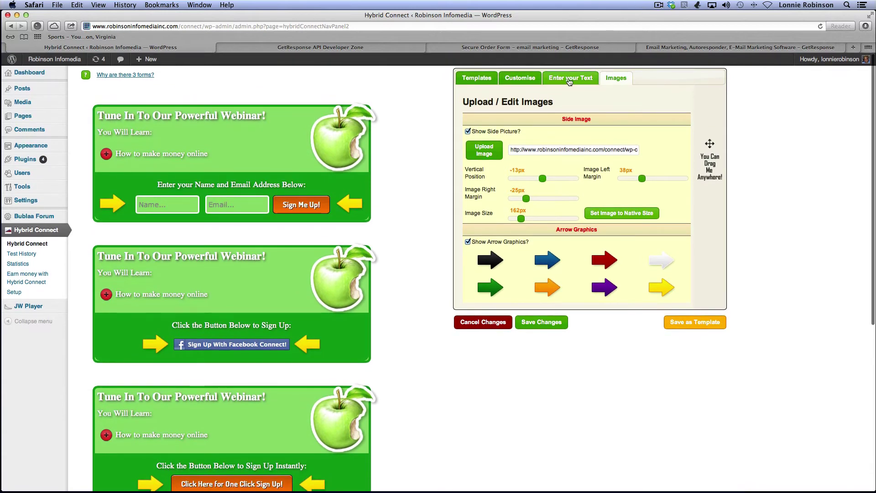
Step: Cycle through the Facebook Connect! button styles, settling on the third style
left_click(571, 78)
left_click(513, 83)
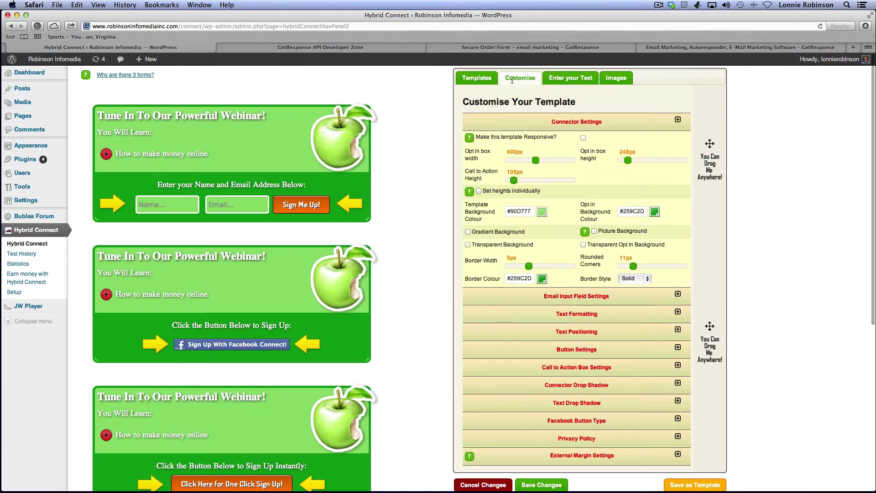
left_click(574, 297)
scroll(559, 373, "down", 3)
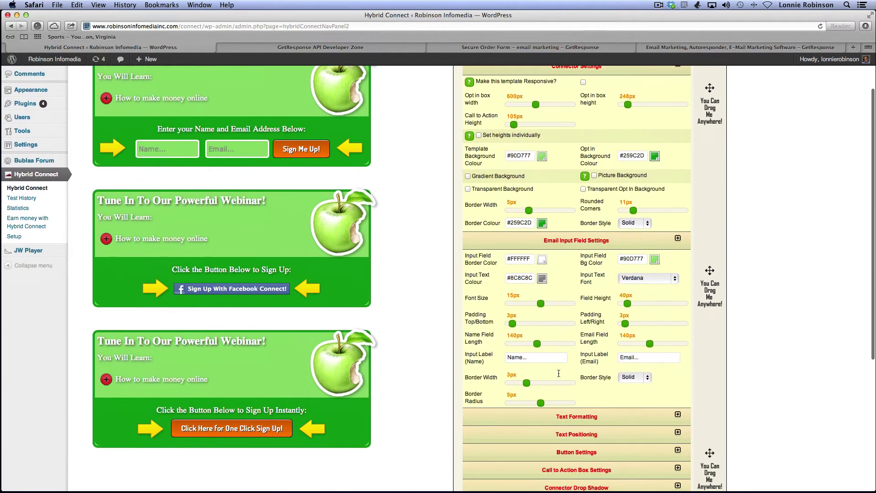
scroll(558, 374, "down", 5)
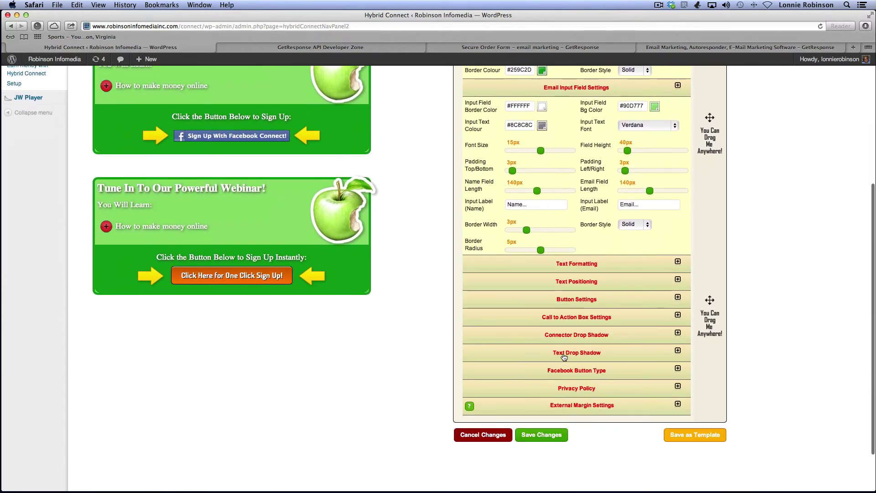
left_click(566, 367)
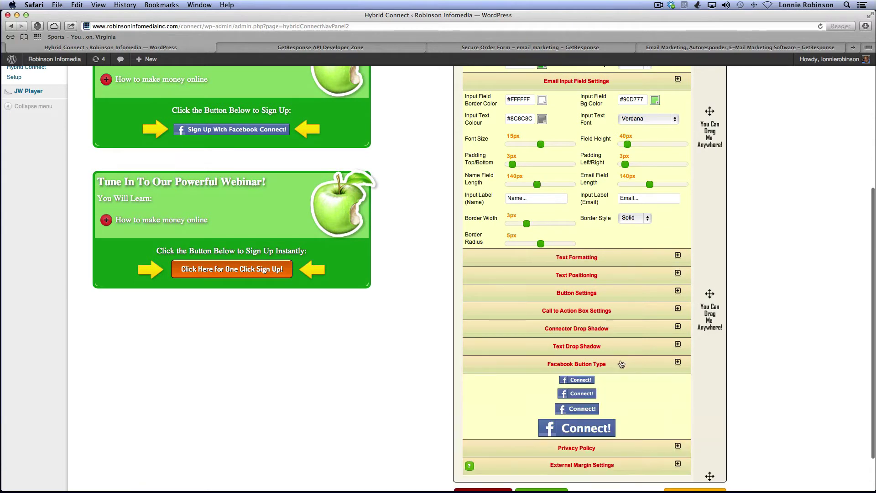
left_click(564, 428)
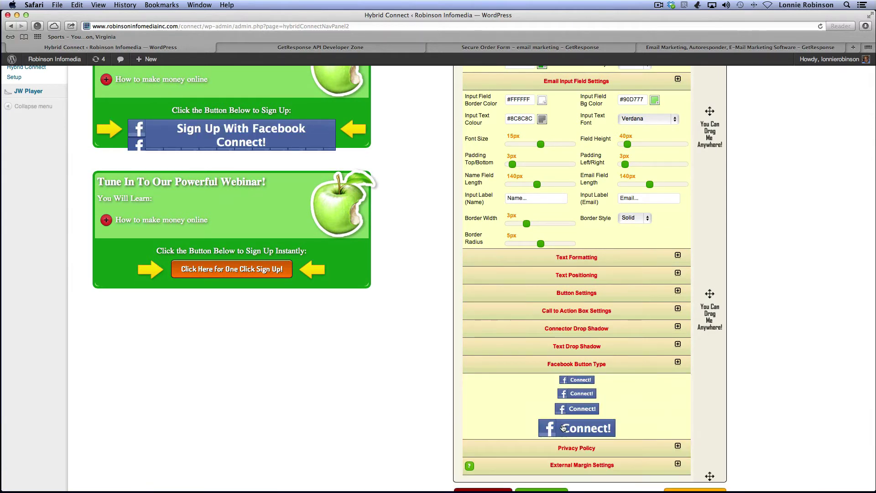
left_click(572, 380)
left_click(572, 396)
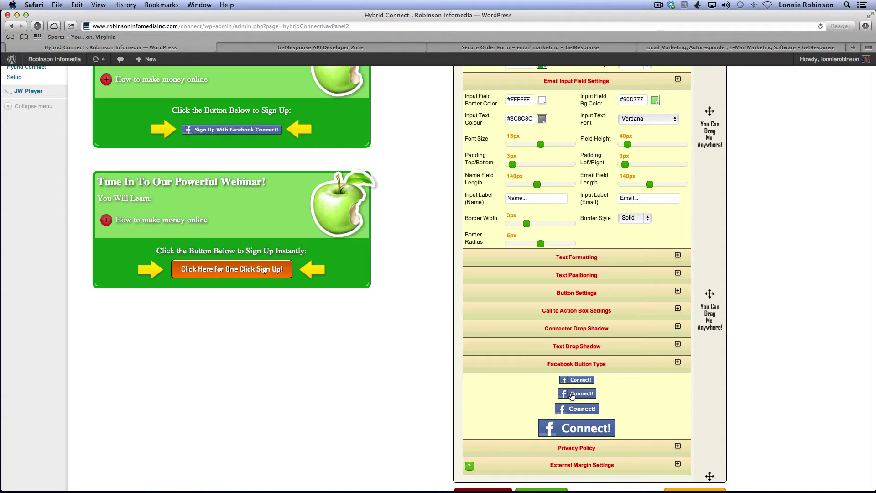
left_click(574, 409)
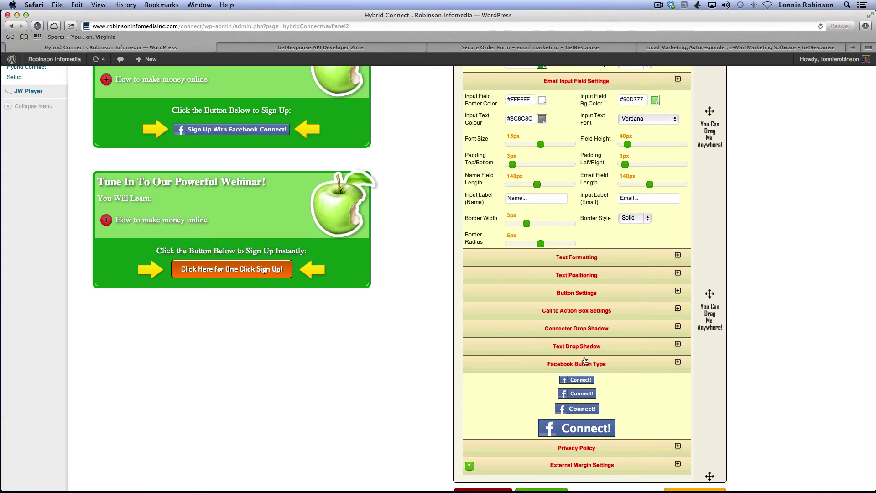
Step: Set Email Top Margin to 0px and leave Show and Center Privacy Policy both unchecked
left_click(678, 447)
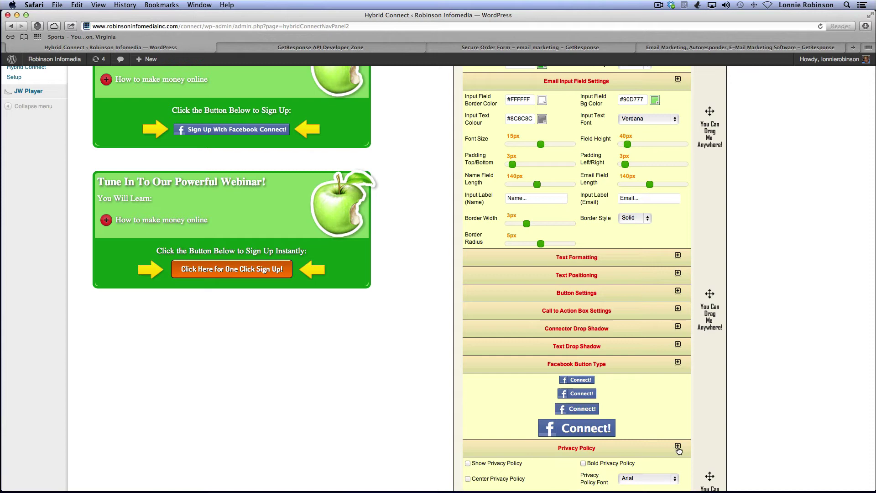
scroll(504, 392, "down", 5)
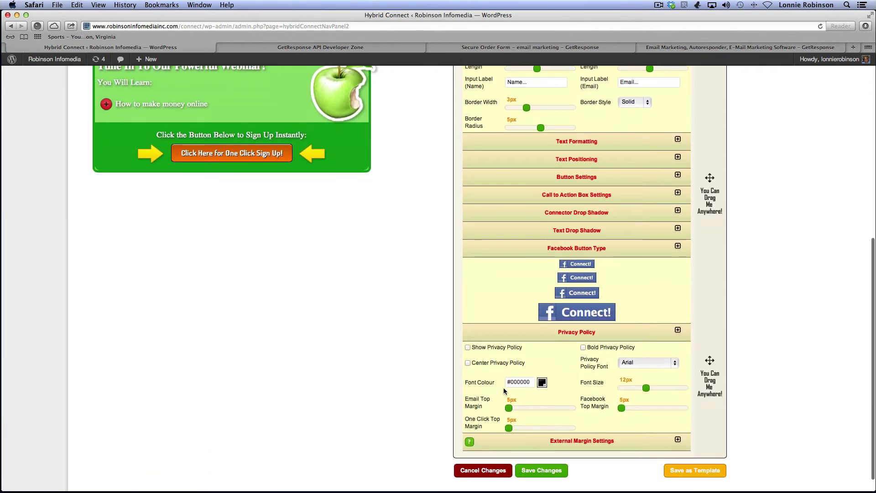
left_click(468, 347)
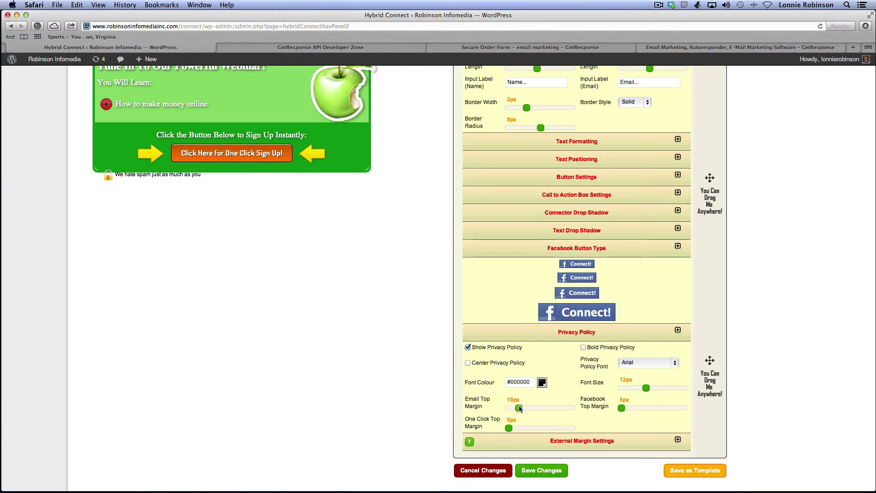
left_click_drag(519, 405, 504, 407)
left_click(468, 362)
left_click(468, 348)
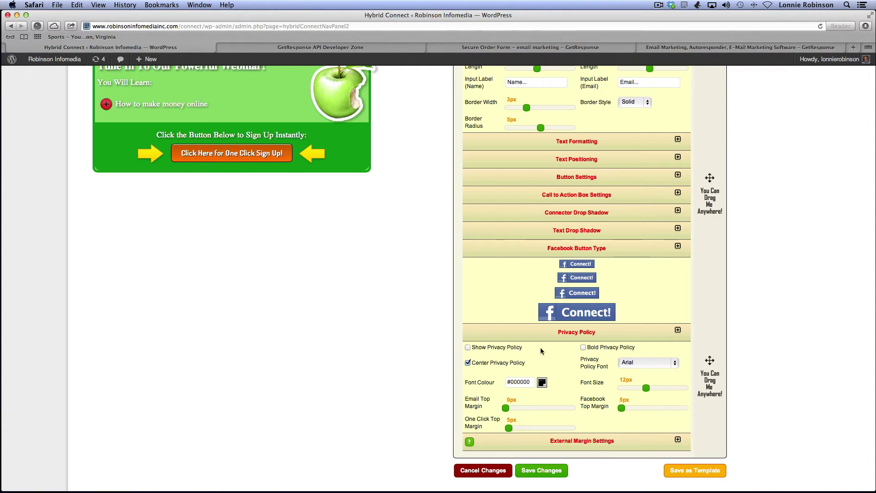
left_click(468, 347)
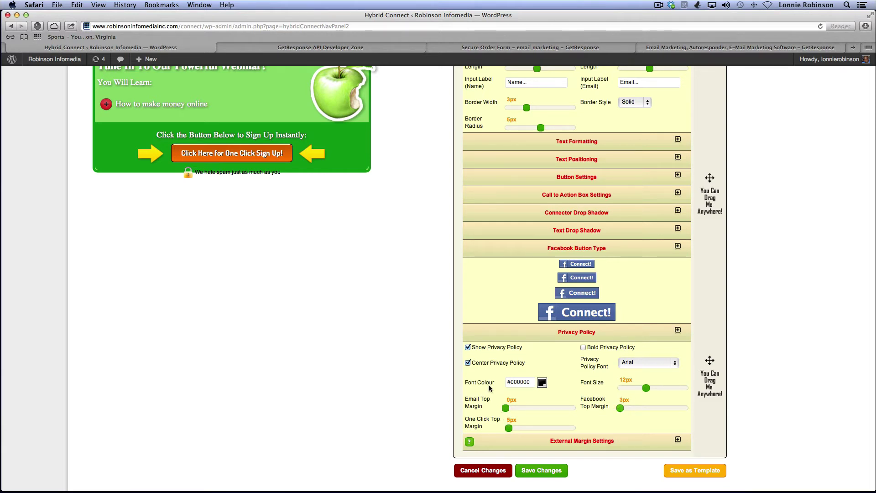
left_click(468, 363)
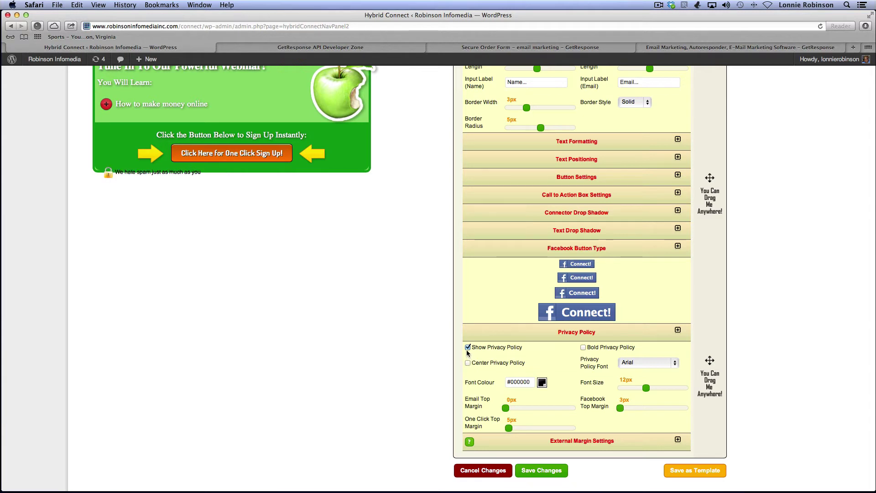
left_click(467, 347)
scroll(508, 342, "down", 1)
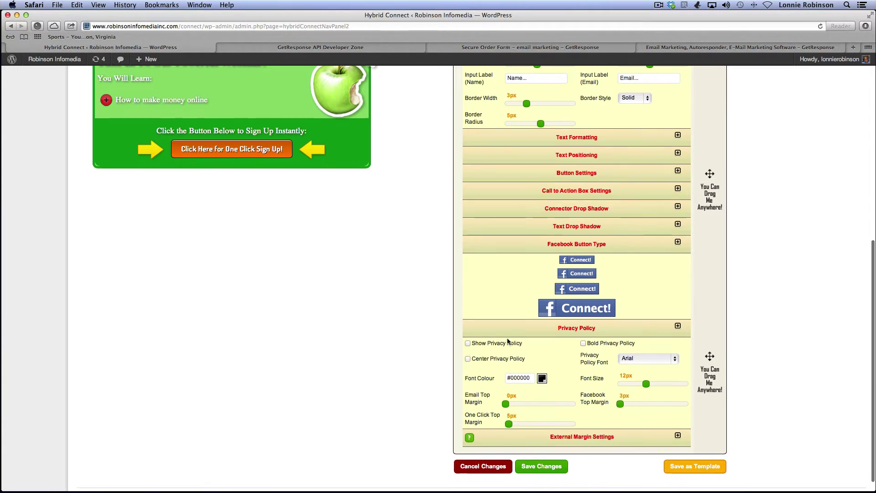
scroll(507, 338, "up", 1)
scroll(508, 337, "down", 2)
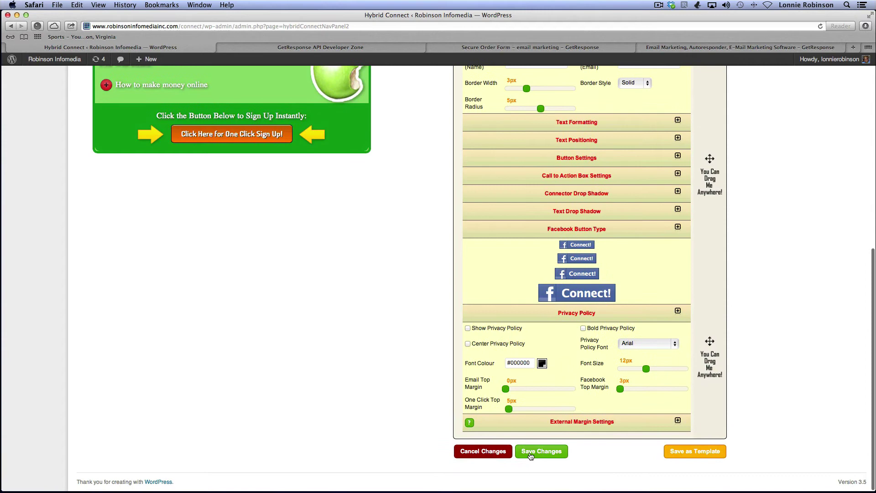
Step: Save the form design and select the FREE Webinar 1 shortcode [hcshort id="11"] for copying
left_click(531, 452)
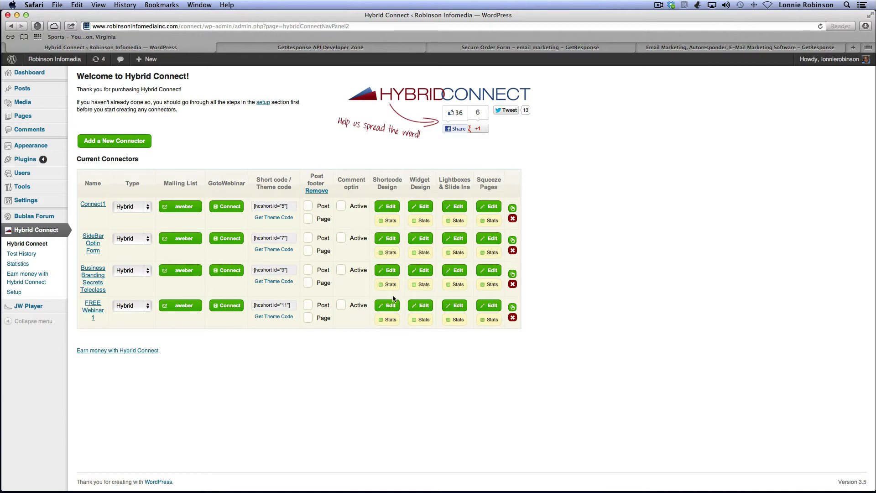
left_click(293, 305)
mouse_move(292, 306)
left_mouse_down()
mouse_move(273, 304)
mouse_move(287, 306)
left_mouse_up()
right_click(273, 309)
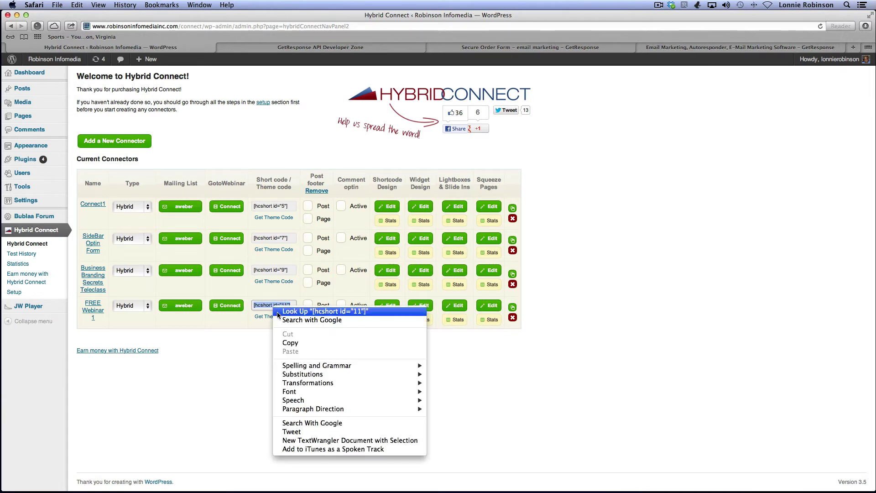
Step: Copy the shortcode and start a new WordPress page titled 'Test Page'
left_click(291, 343)
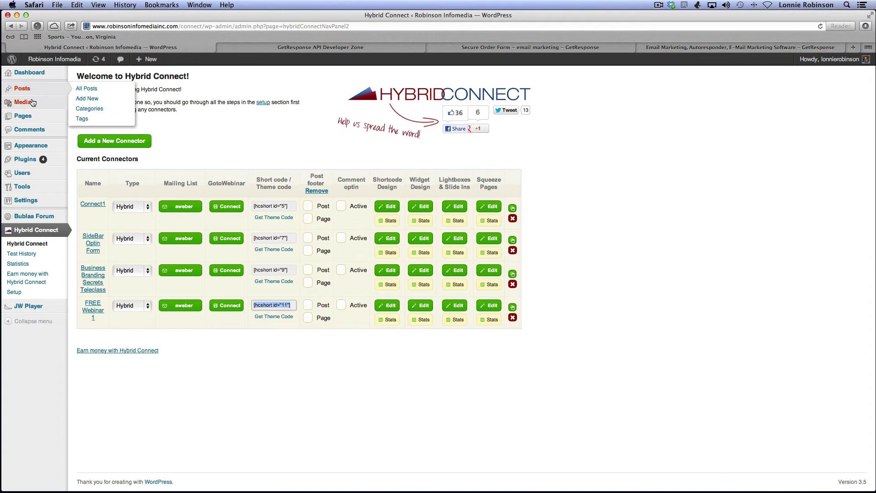
mouse_move(20, 117)
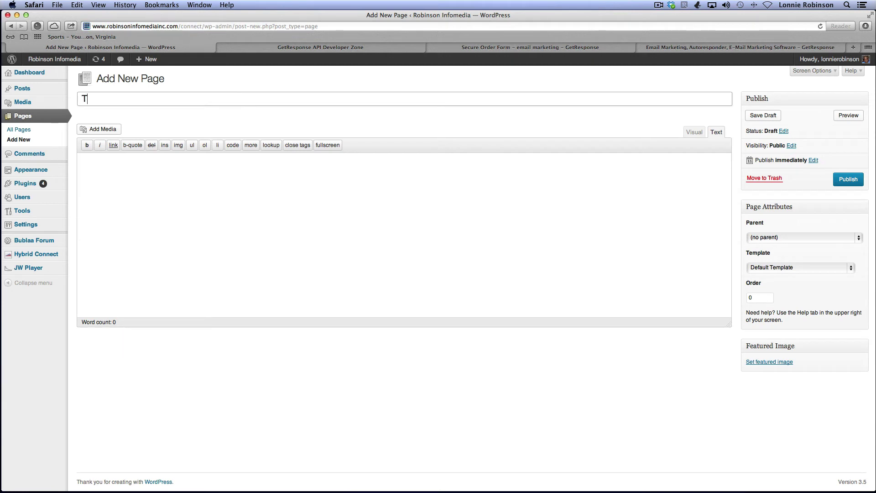
type("t page")
left_click(106, 100)
key("BackSpace")
type("P")
Step: Paste the [hcshort id="11"] shortcode into the page and wrap it in a <center> tag
left_click(694, 132)
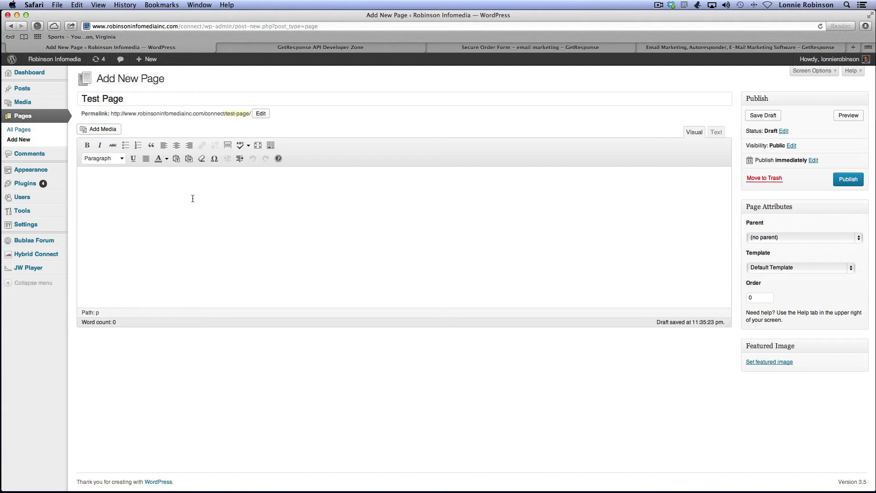
key("super+v")
left_click(716, 133)
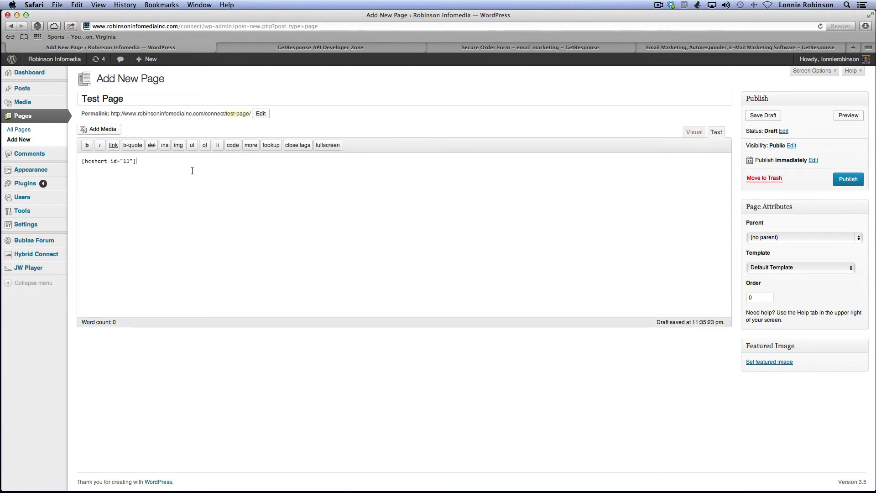
type("</center>")
left_click(81, 162)
type("<center>")
Step: Add a centred 'Text here' line above the shortcode, then open a new browser tab
left_click(696, 132)
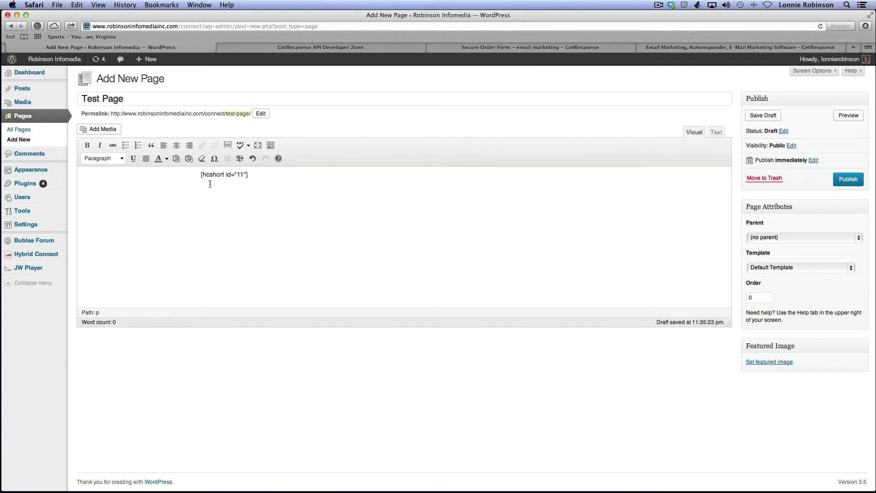
left_click(247, 176)
key("Return")
type("Text here")
left_click(853, 47)
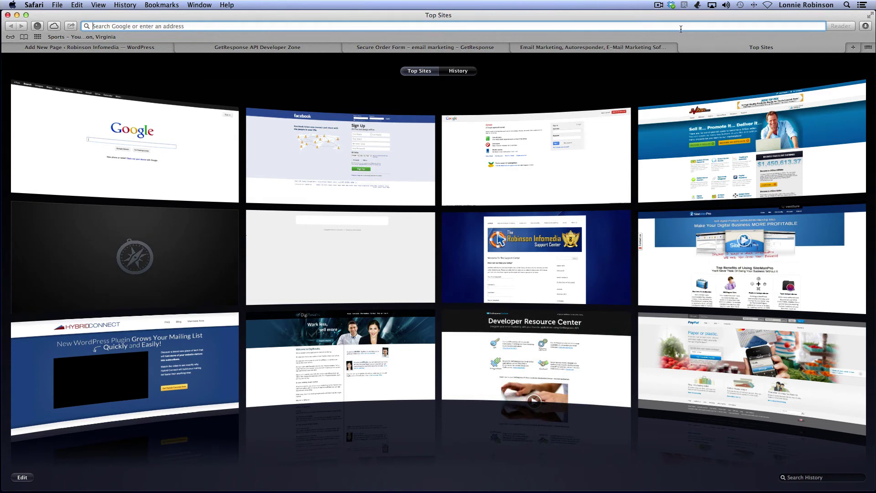
Step: Search Google for 'lorem ipsum' and open the lorem ipsum generator page
type("lor")
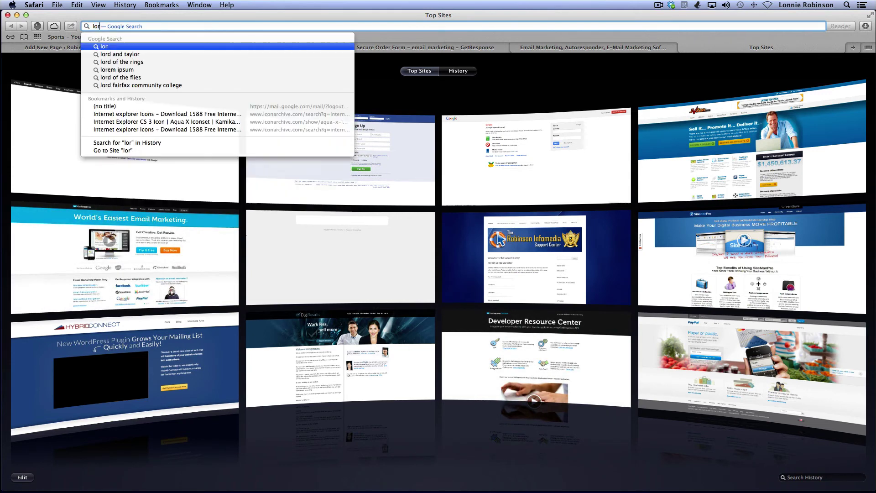
type("em ipsum")
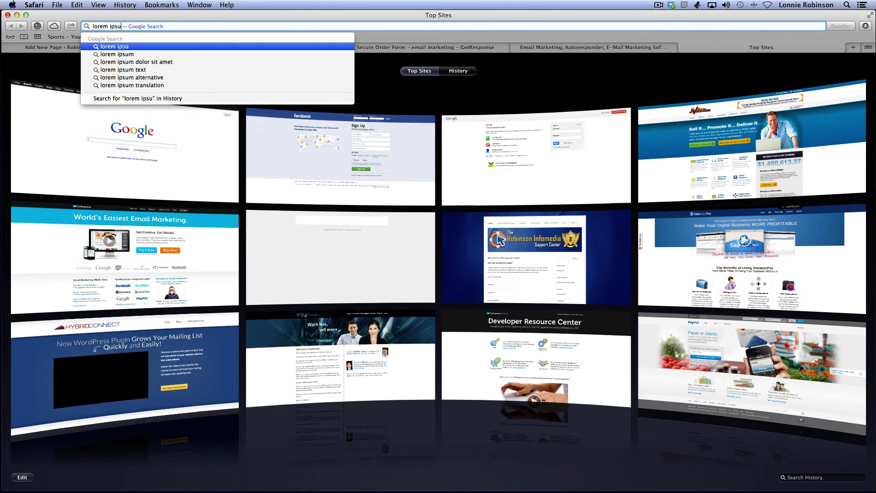
key("Return")
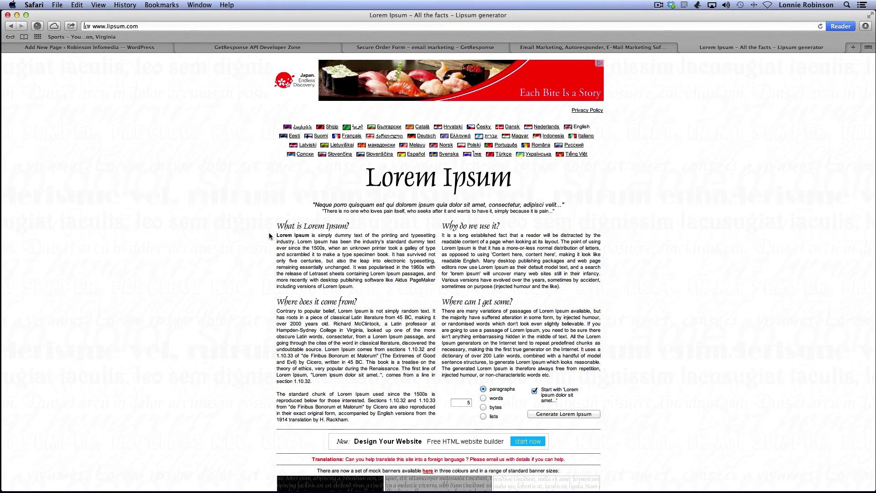
left_click_drag(277, 235, 456, 420)
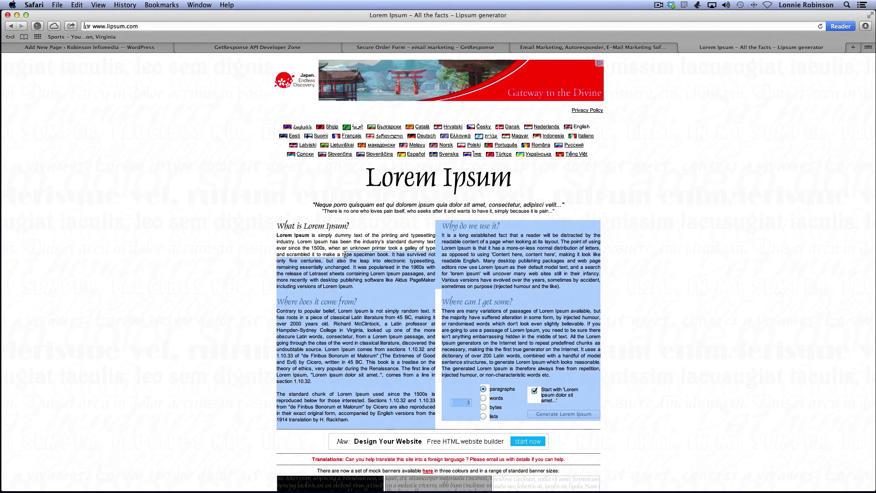
left_click(347, 244)
scroll(368, 283, "down", 5)
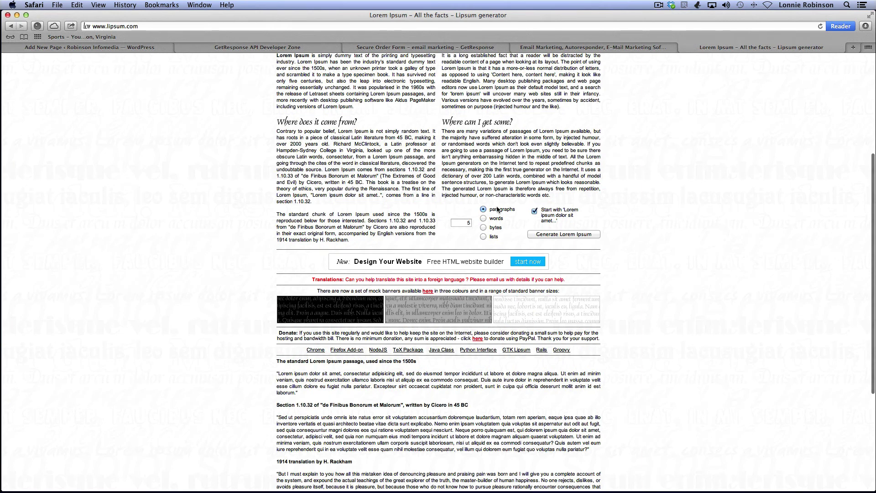
Step: Generate 3 paragraphs of lorem ipsum and copy them
left_click(468, 223)
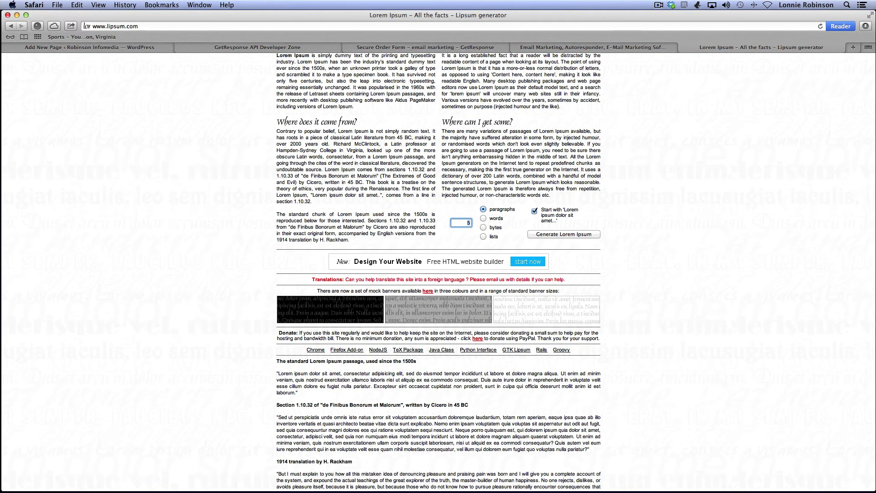
key("BackSpace")
type("3")
left_click(566, 235)
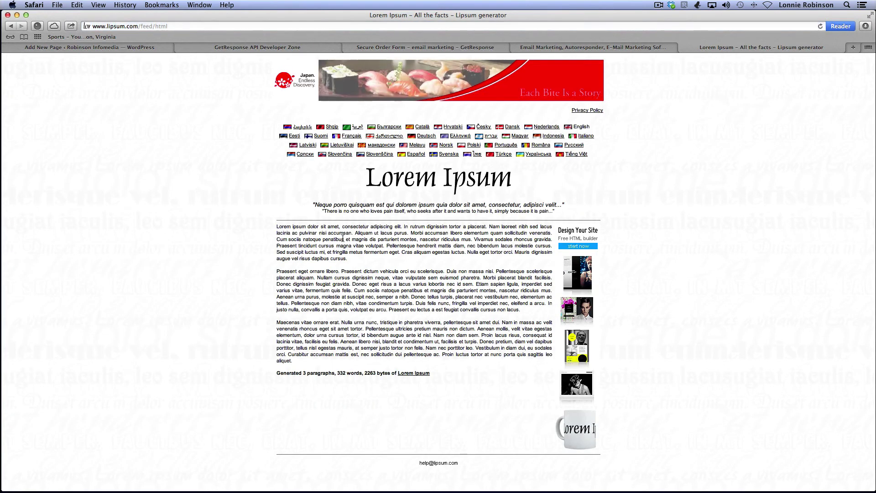
left_click_drag(277, 227, 292, 361)
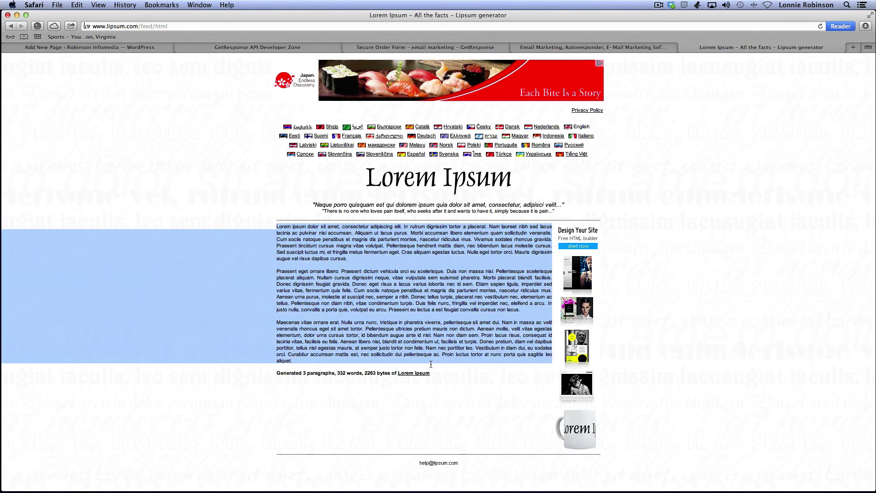
right_click(326, 270)
left_click(347, 301)
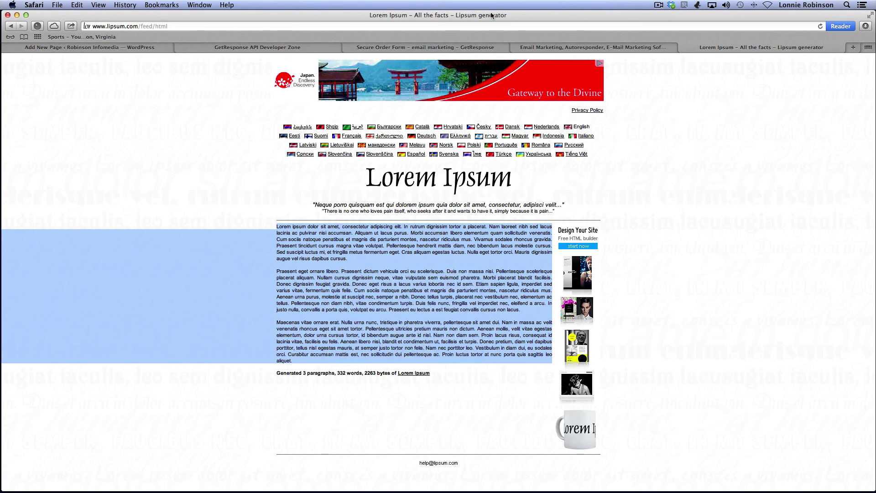
Step: Return to the WordPress 'Add New Page' tab holding the Test Page
left_click(567, 48)
left_click(437, 50)
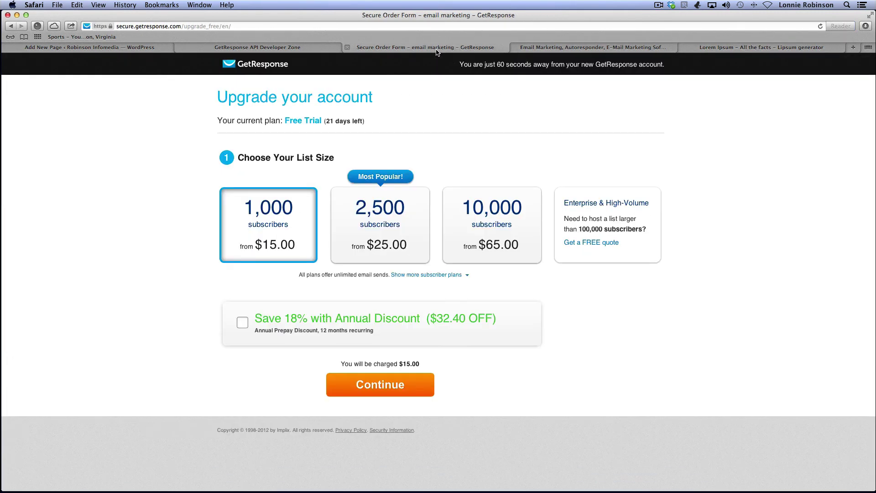
left_click(249, 49)
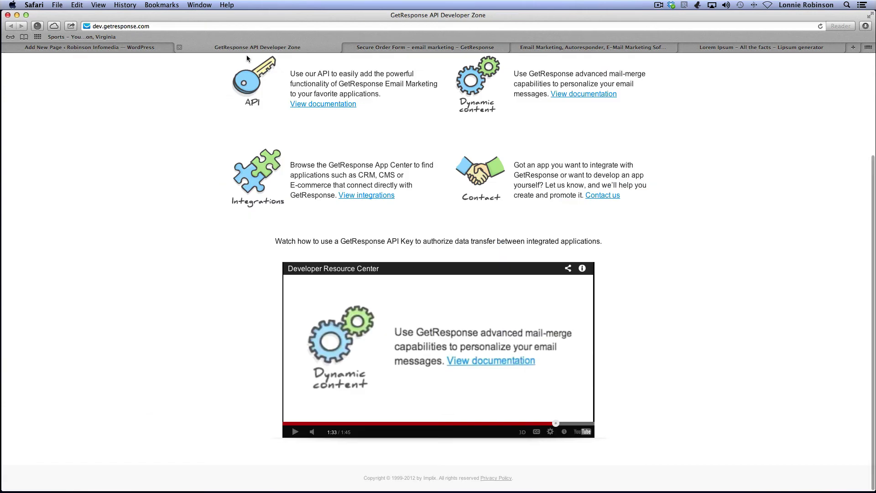
left_click(140, 48)
Step: Replace 'Text here' with the pasted lorem ipsum paragraphs and left-align them
left_click_drag(243, 172, 186, 171)
key("BackSpace")
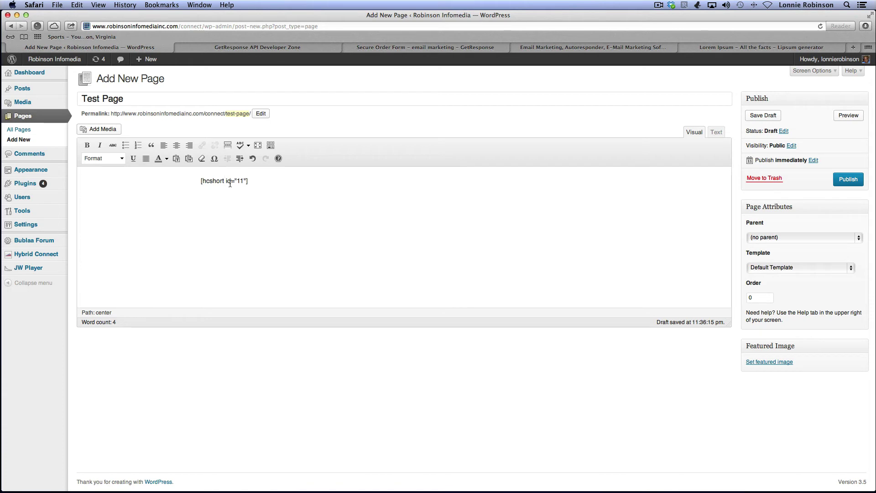
key("super+v")
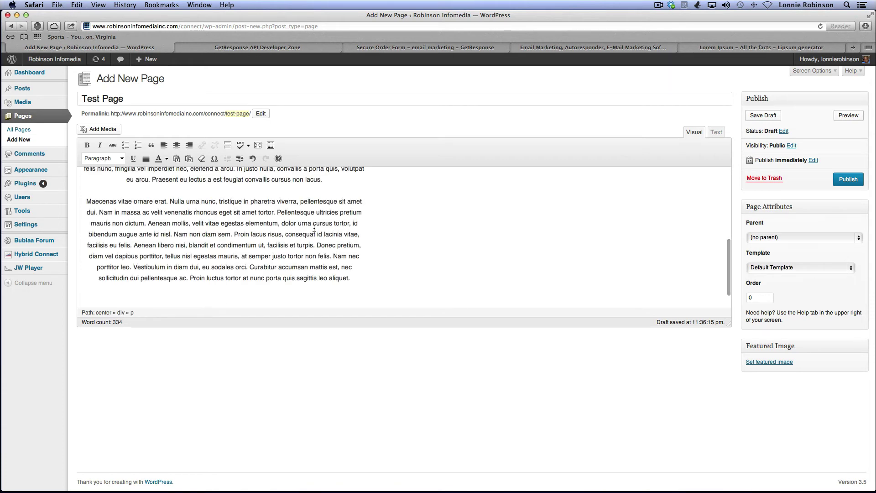
left_click_drag(144, 211, 72, 162)
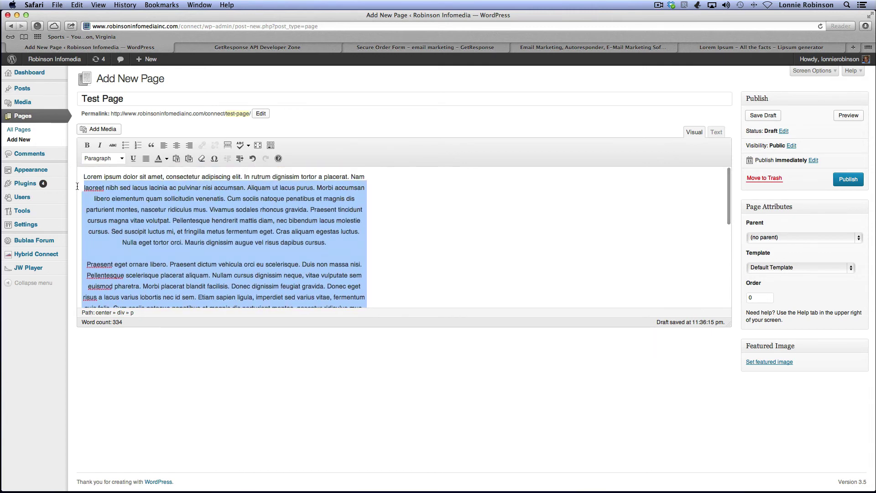
left_click(166, 145)
scroll(418, 249, "down", 5)
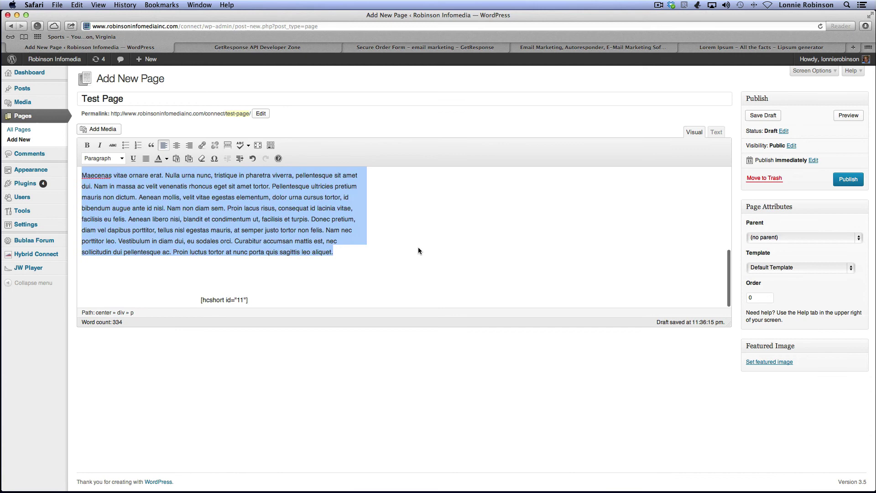
left_click(202, 286)
Step: In the HTML view, delete the stray closing center tag and empty lines at the end
left_click_drag(250, 300, 183, 300)
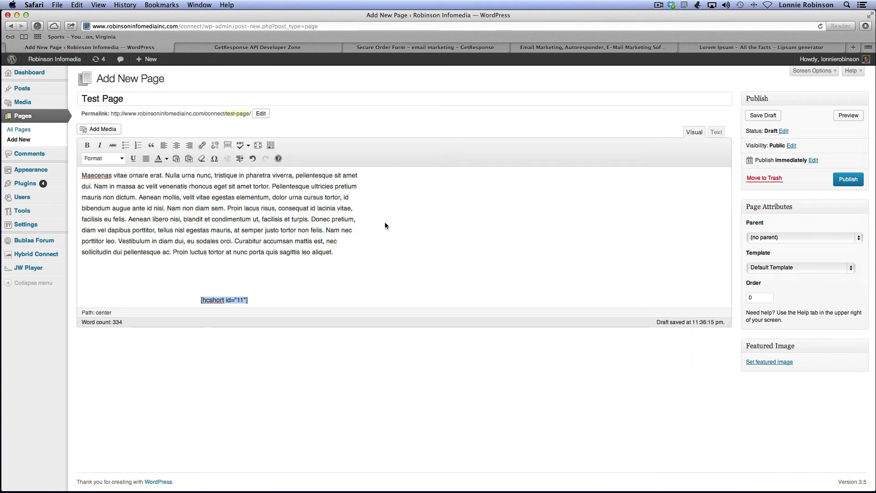
left_click(716, 132)
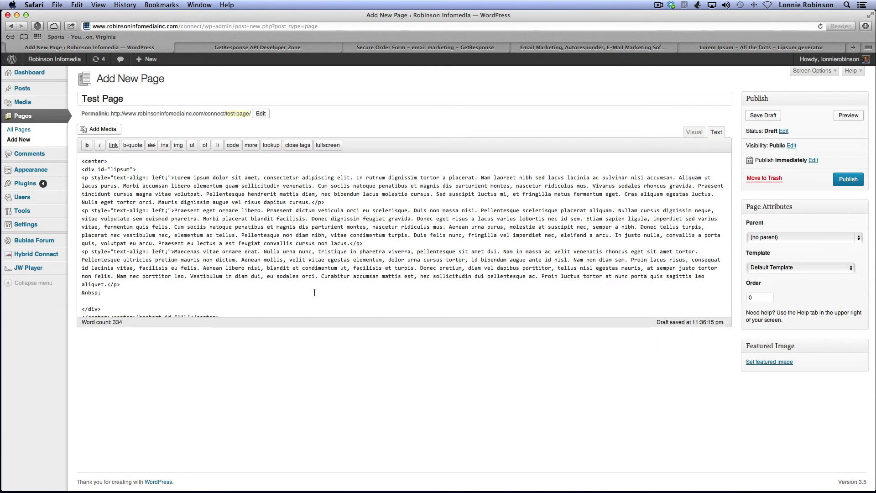
scroll(314, 293, "down", 1)
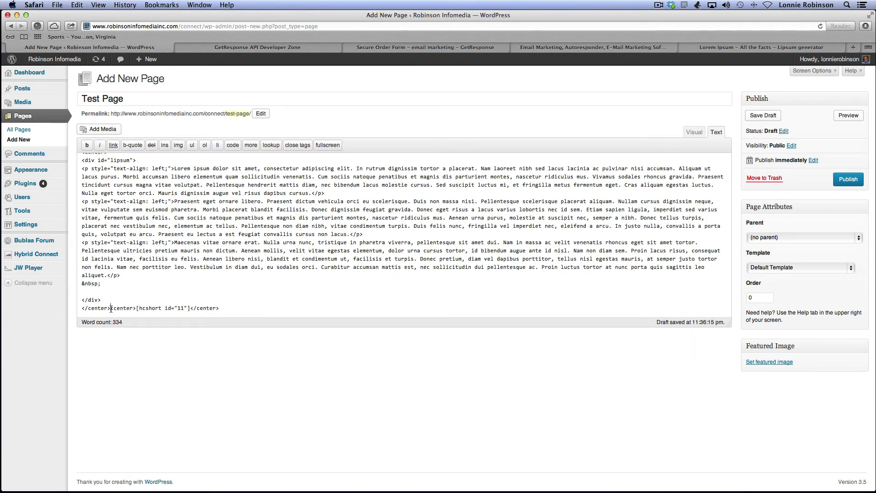
left_click_drag(111, 309, 79, 311)
key("BackSpace")
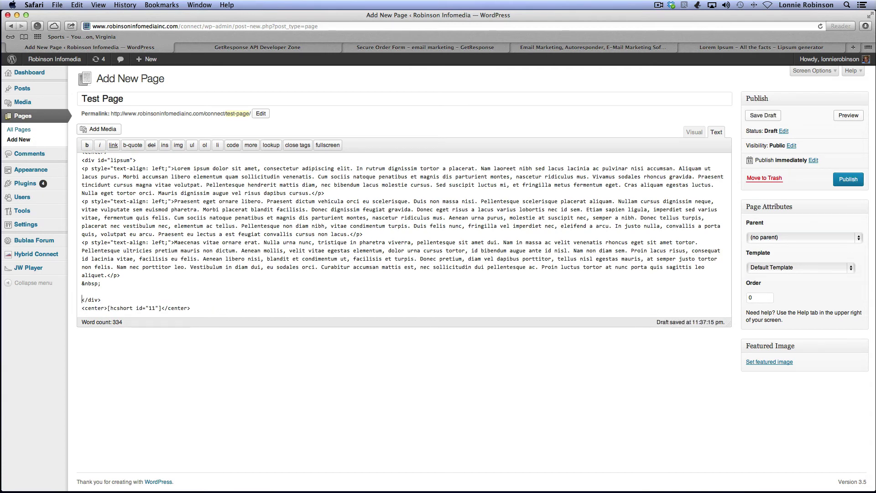
key("BackSpace")
key("BackSpace")
key("BackSpace")
key("BackSpace")
key("BackSpace")
key("BackSpace")
key("BackSpace")
key("BackSpace")
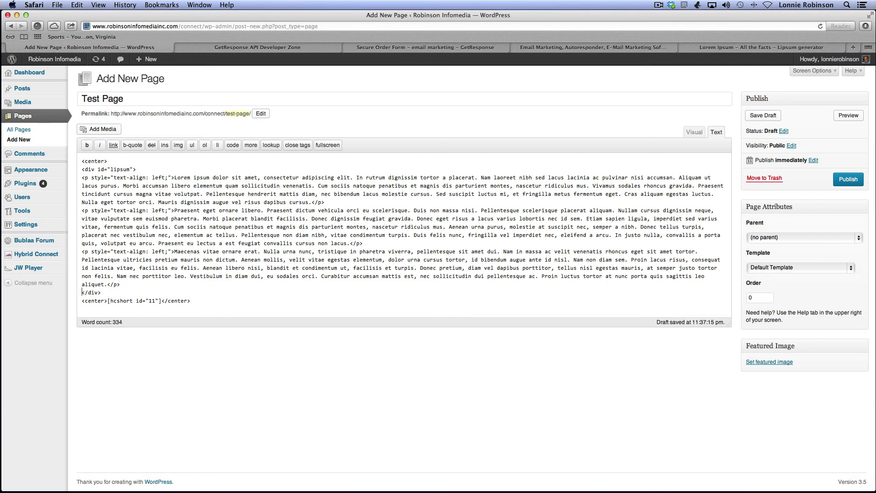
key("BackSpace")
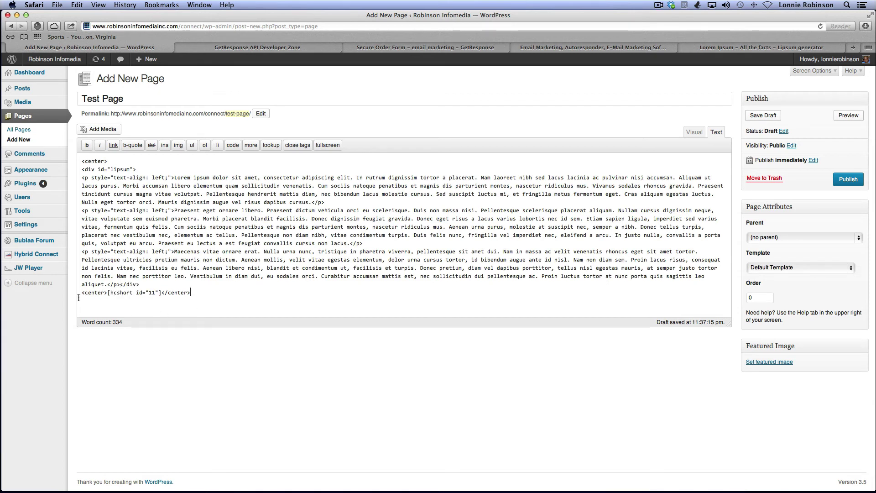
Step: Move the centred shortcode line to sit after the first and after the second paragraph
left_click_drag(78, 297, 79, 290)
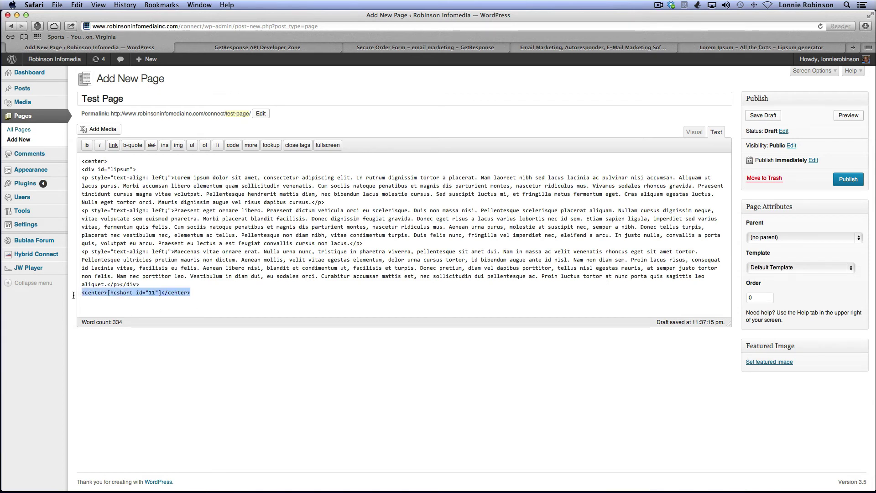
right_click(110, 292)
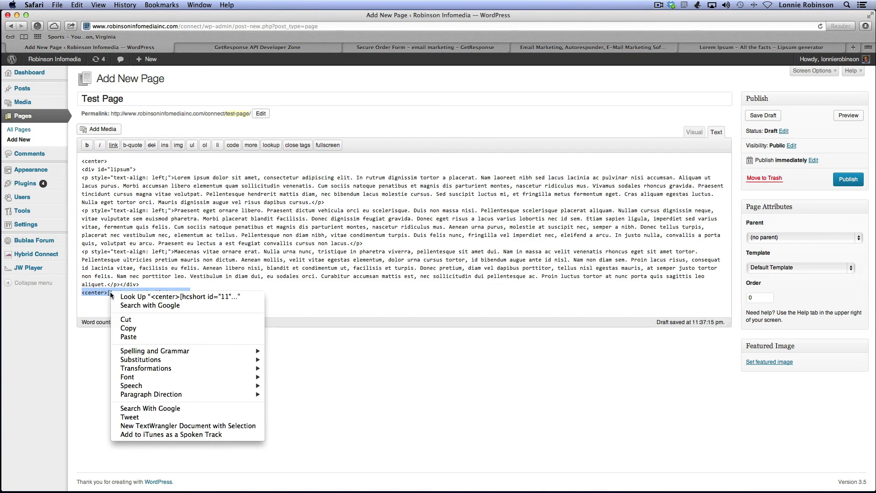
left_click(126, 320)
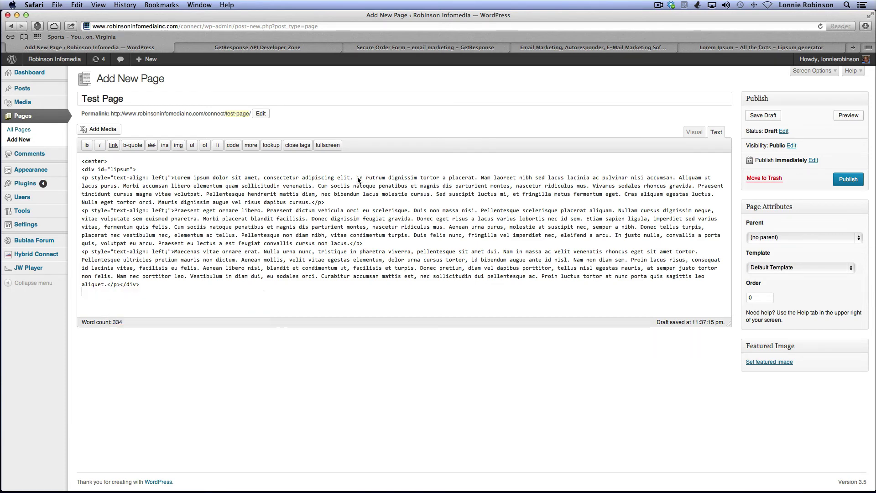
left_click(333, 204)
key("Return")
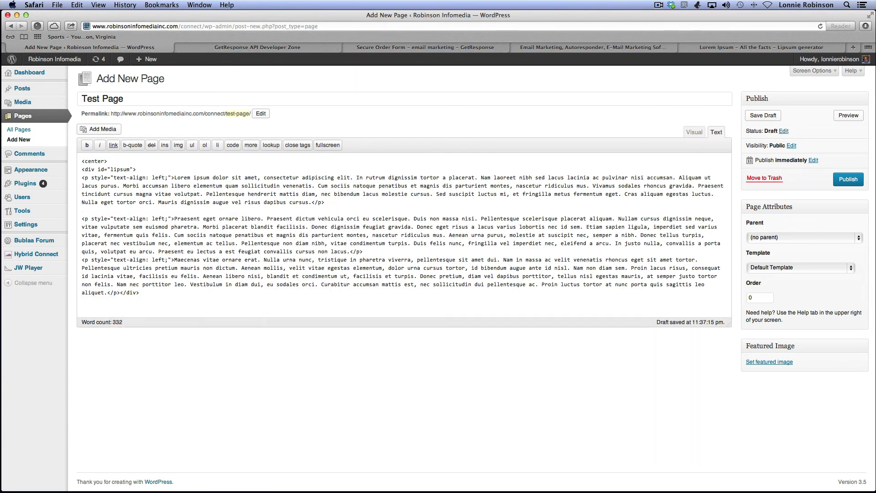
key("Return")
key("super+v")
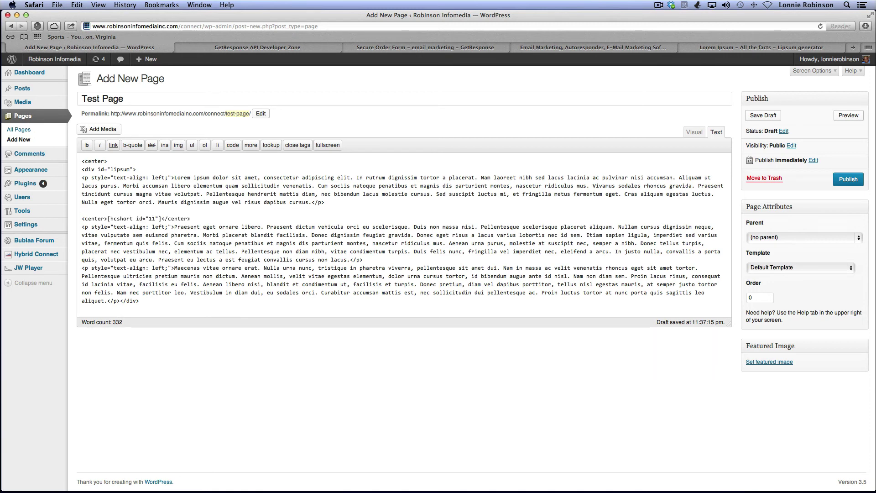
key("Return")
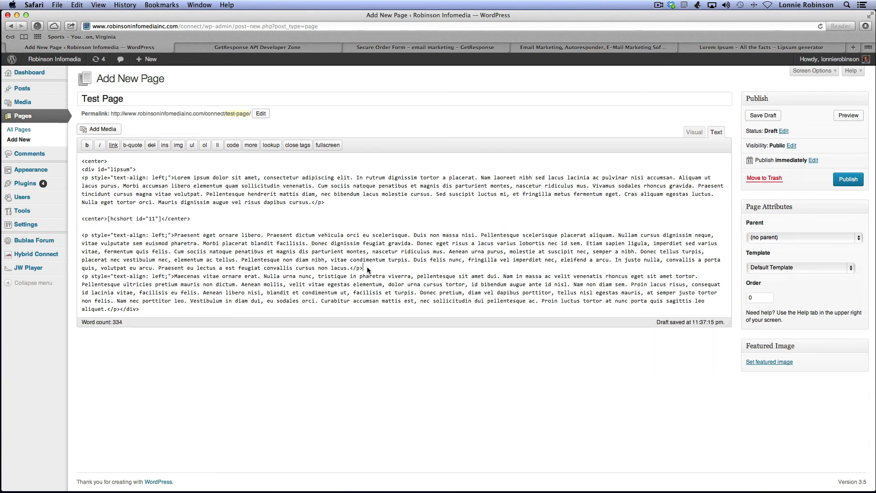
key("Return")
key("Return")
key("super+v")
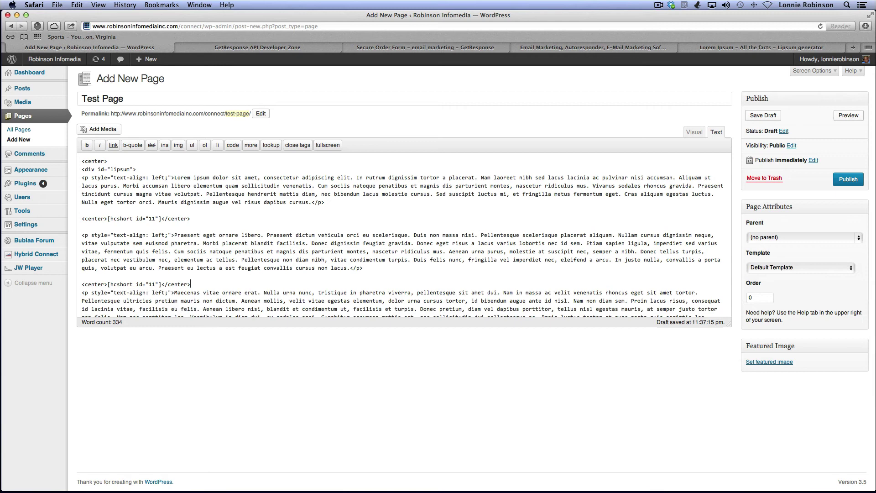
key("Return")
Step: Publish Test Page, view it live, and scroll through to check both webinar forms
left_click(848, 182)
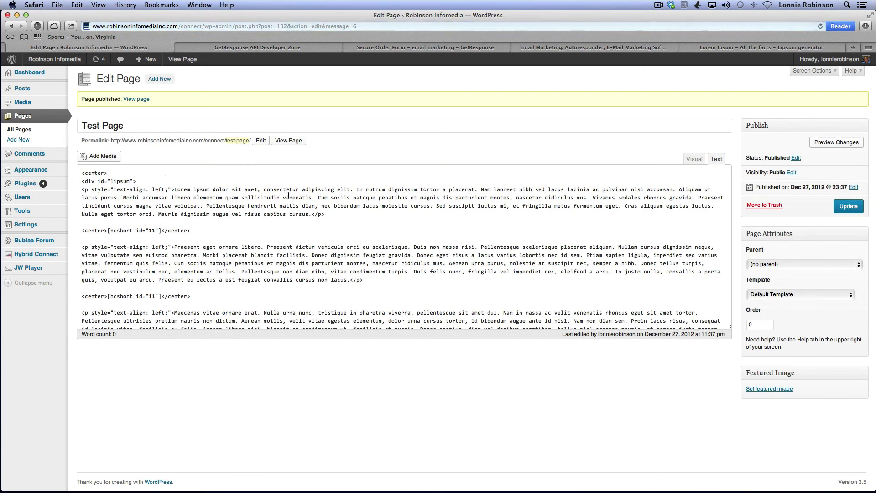
left_click(288, 140)
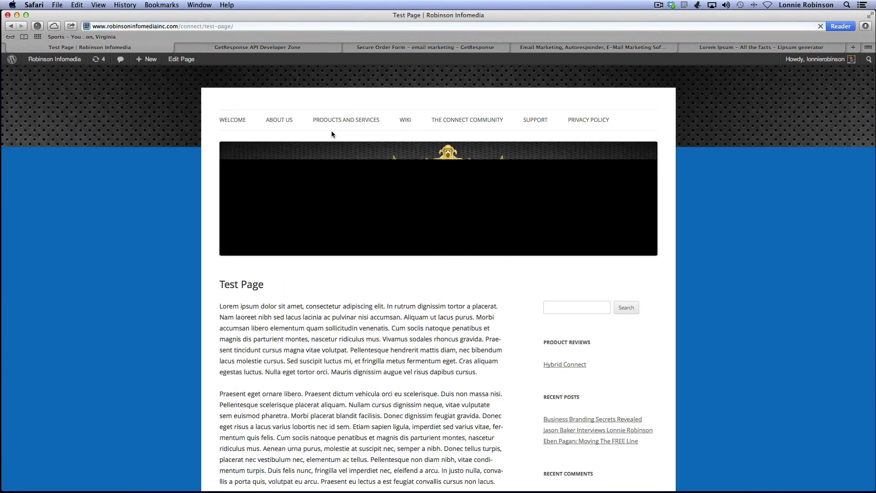
scroll(353, 278, "down", 5)
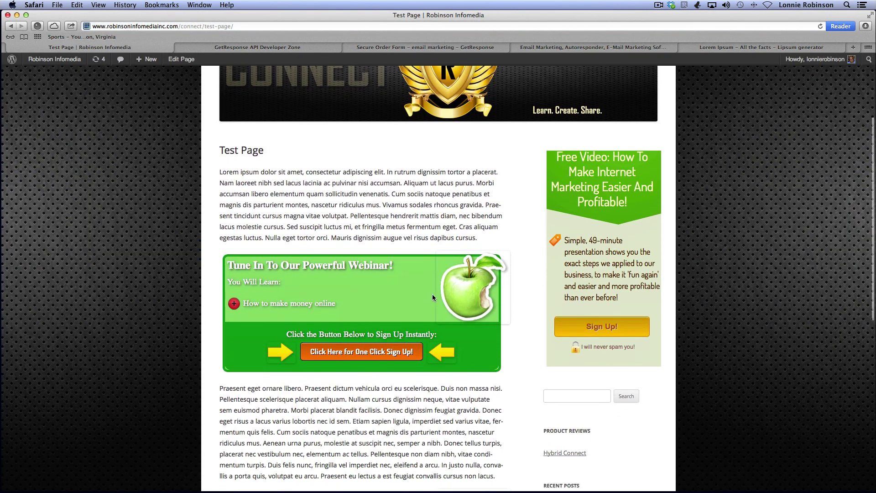
scroll(299, 323, "down", 4)
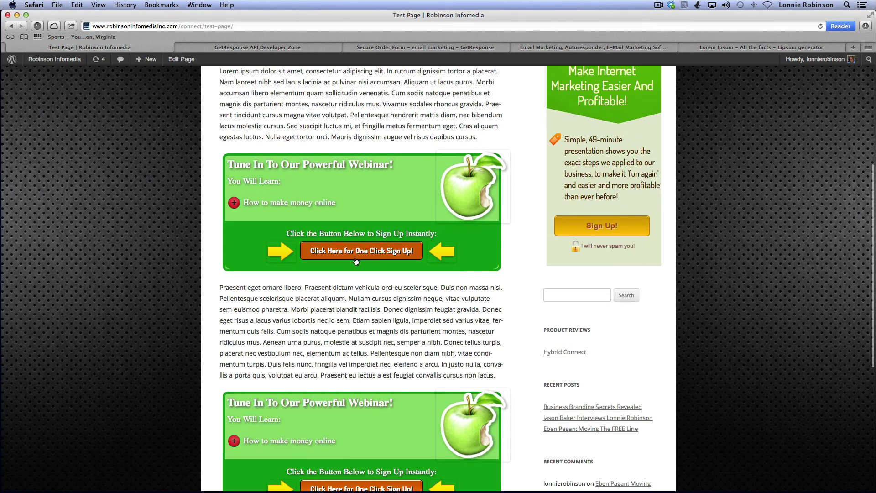
scroll(367, 264, "down", 6)
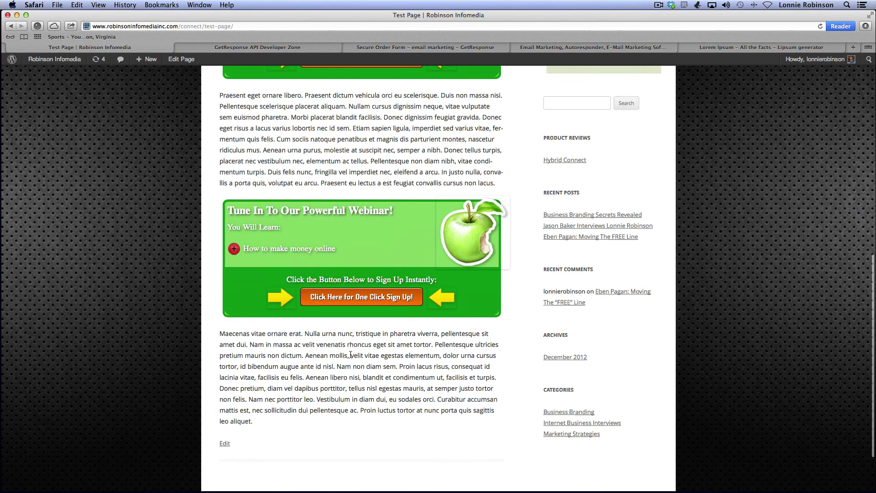
scroll(352, 359, "down", 3)
scroll(352, 358, "up", 5)
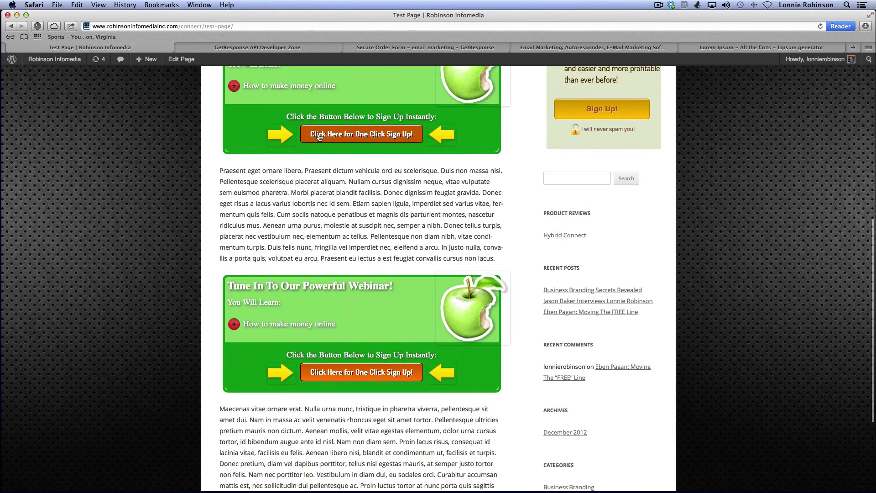
scroll(321, 131, "up", 5)
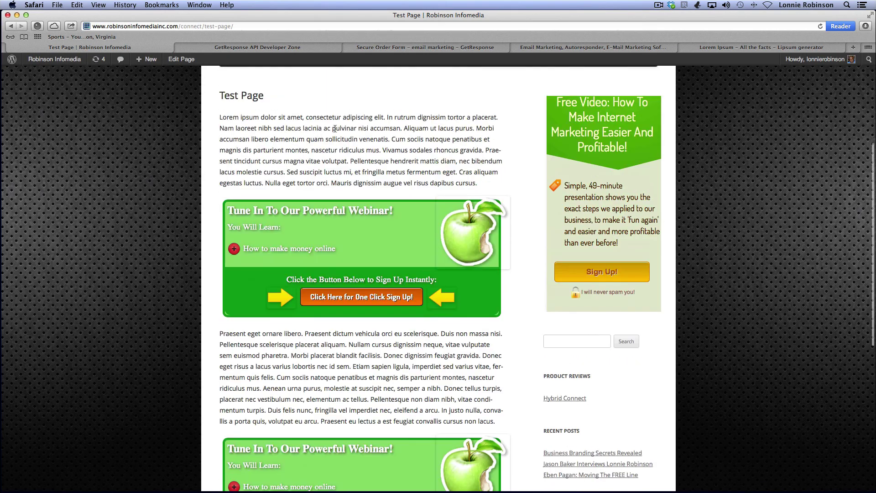
Step: Test-submit the first webinar form, play and pause its video, then switch to GetResponse API Developer Zone
left_click(355, 296)
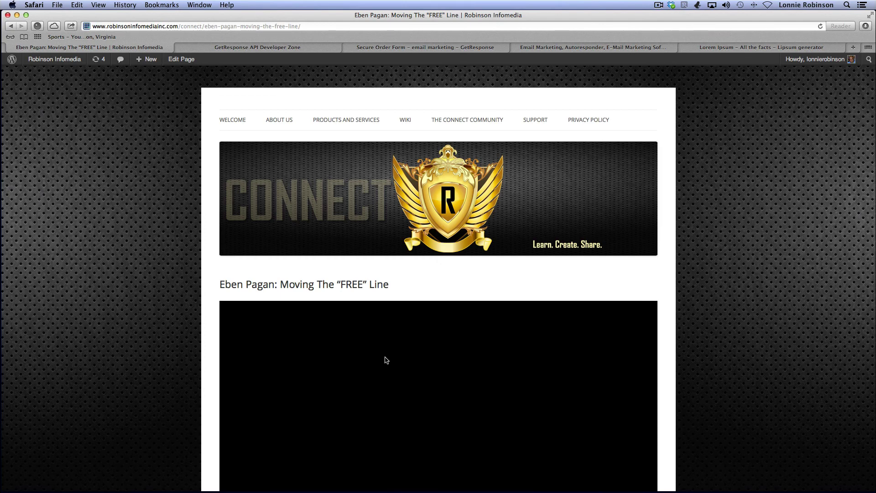
scroll(386, 254, "down", 5)
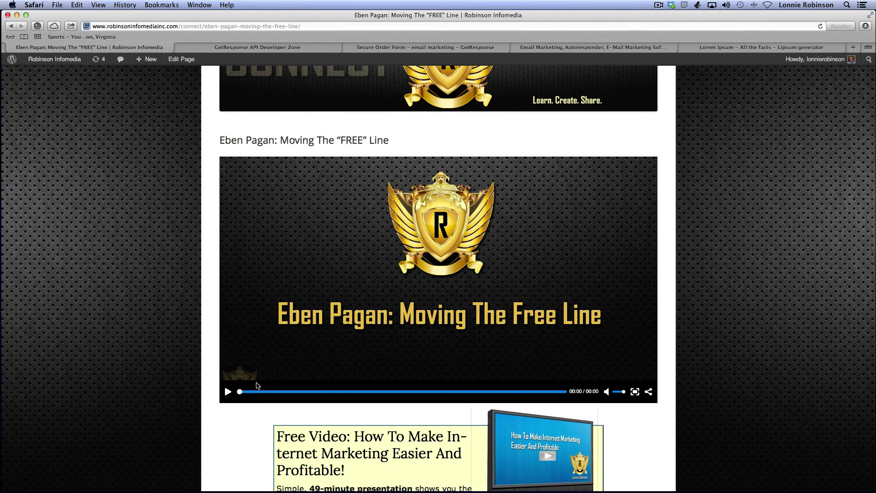
left_click(228, 392)
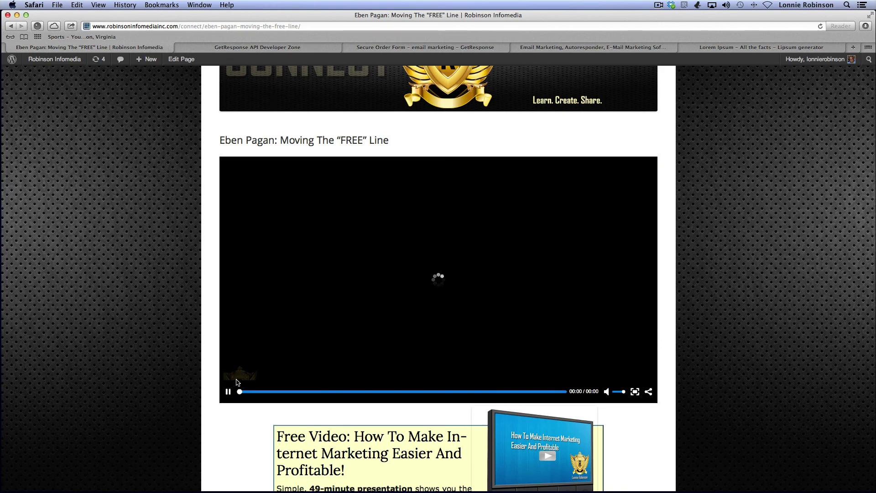
left_click(228, 391)
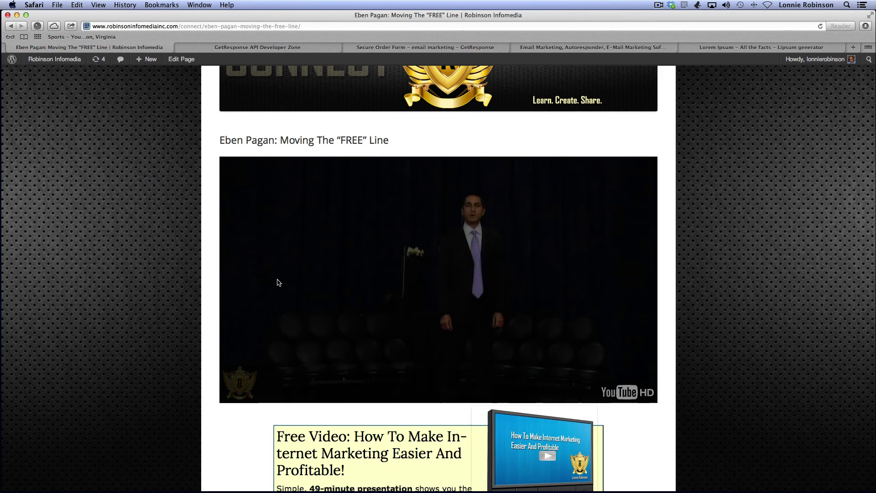
left_click(246, 44)
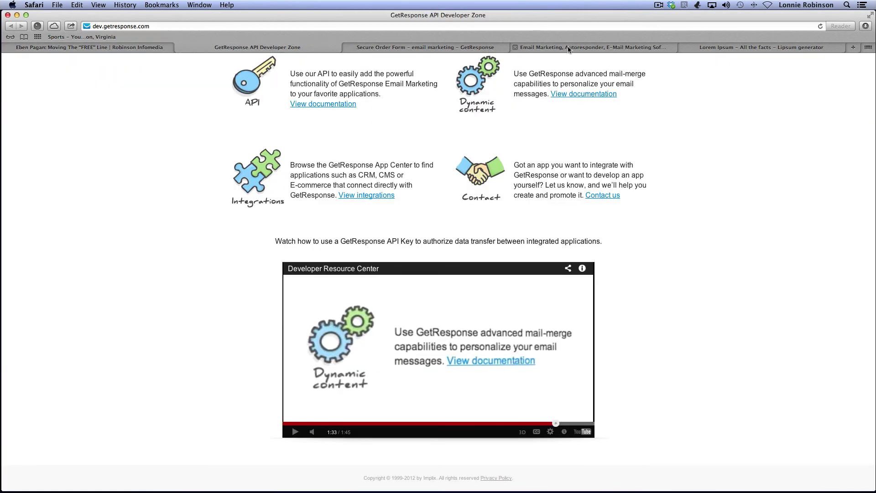
Step: Browse to hybrid-connect and open the site's Members Area login page
left_click(360, 24)
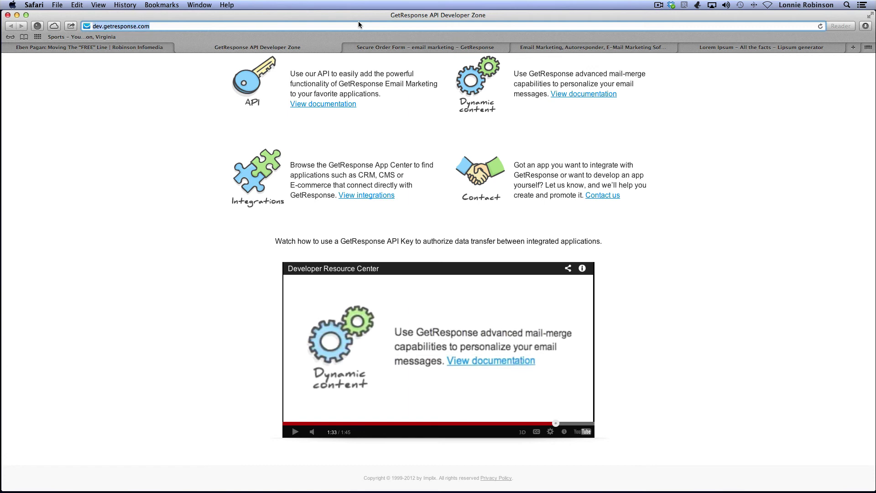
type("hybrid")
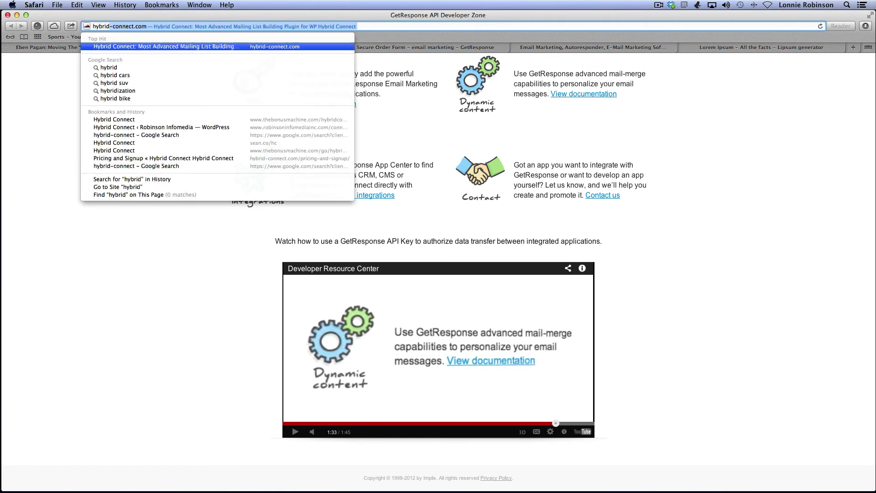
type("-conne")
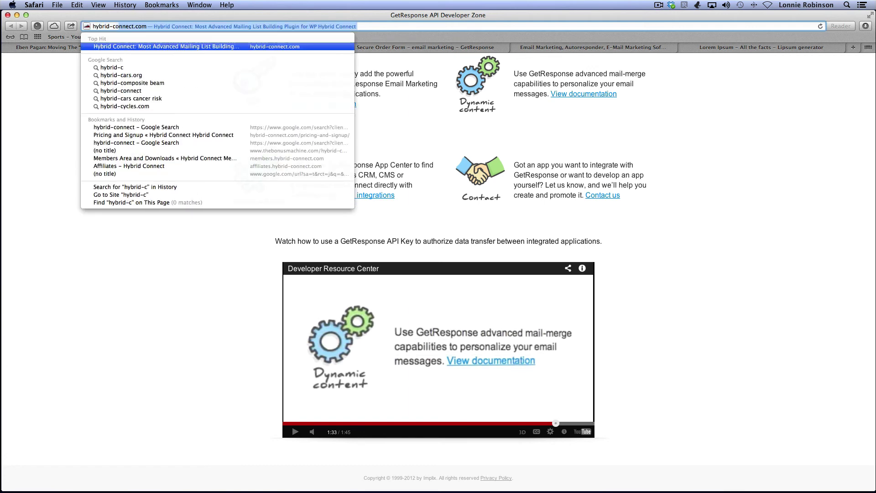
type("ct.com")
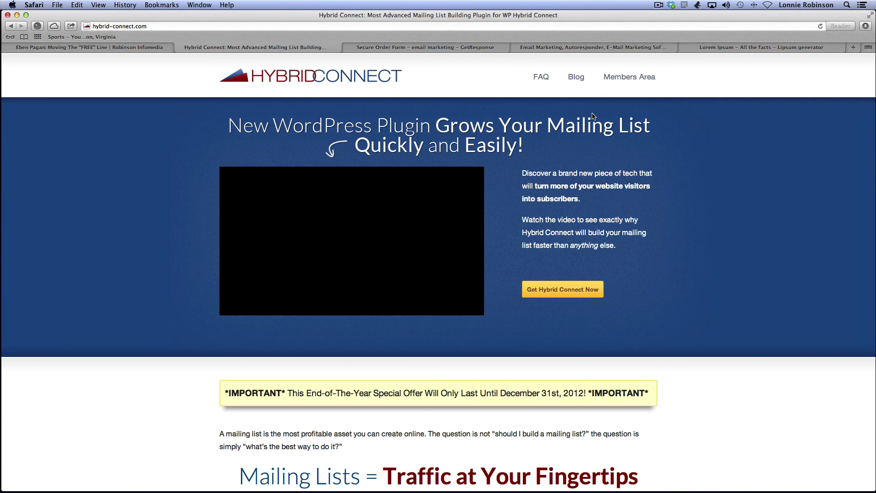
left_click(622, 82)
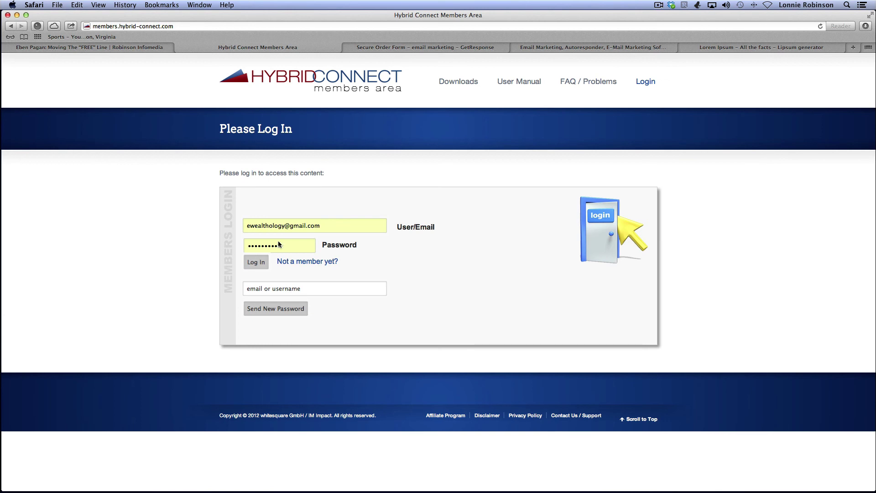
Step: Log in to the Members Area and scroll down to the Tutorial Videos
key("Return")
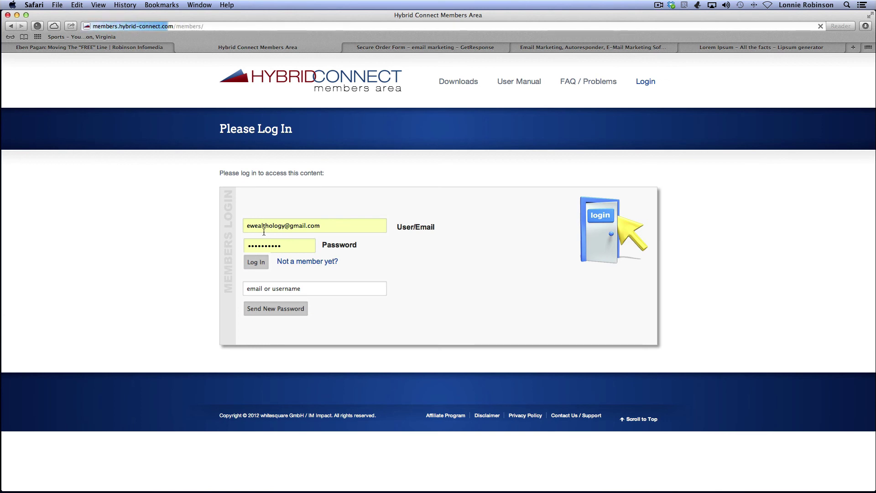
scroll(322, 261, "down", 2)
scroll(322, 261, "down", 4)
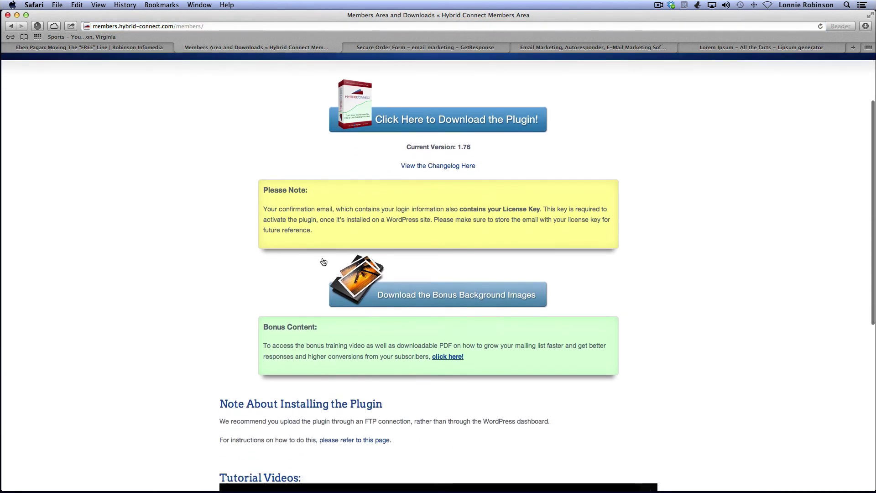
scroll(387, 269, "down", 4)
scroll(388, 268, "down", 3)
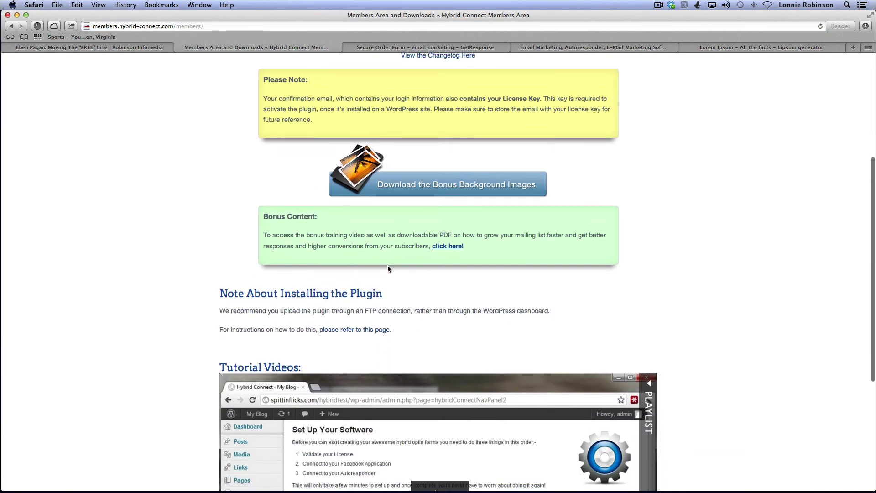
scroll(390, 291, "down", 5)
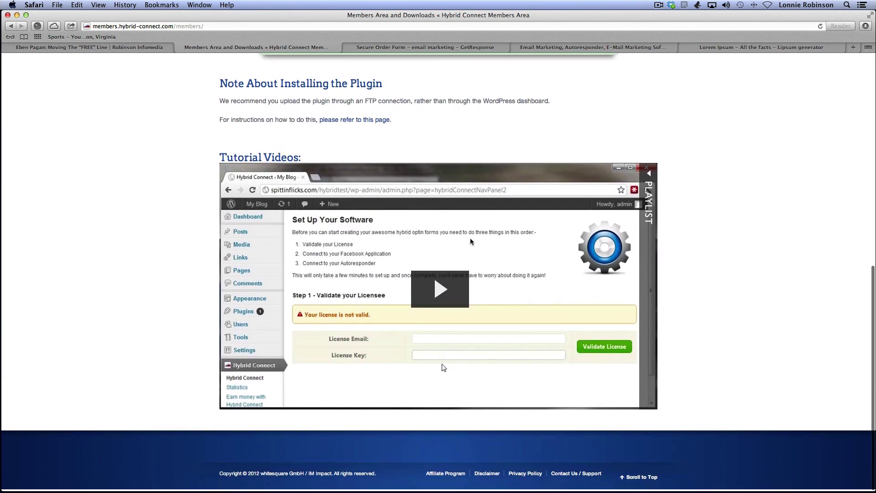
Step: Scroll the tutorial video playlist down to its Bonus section
mouse_move(423, 308)
mouse_move(584, 185)
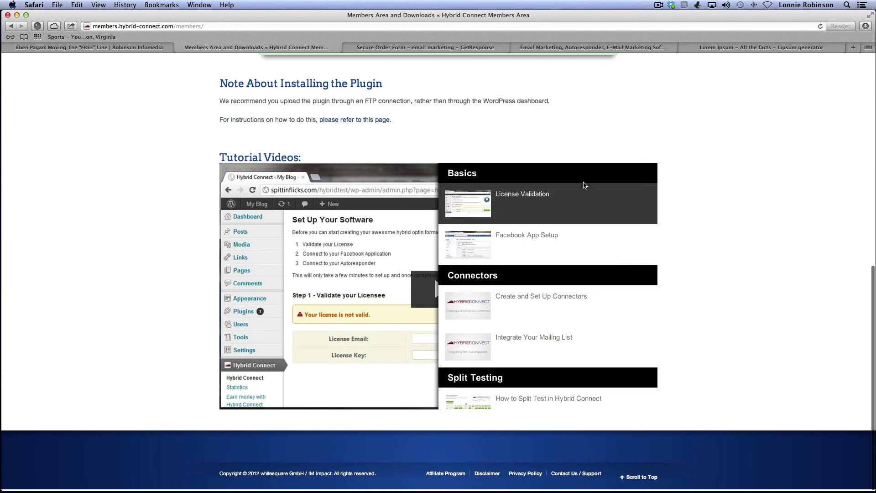
scroll(488, 264, "down", 10)
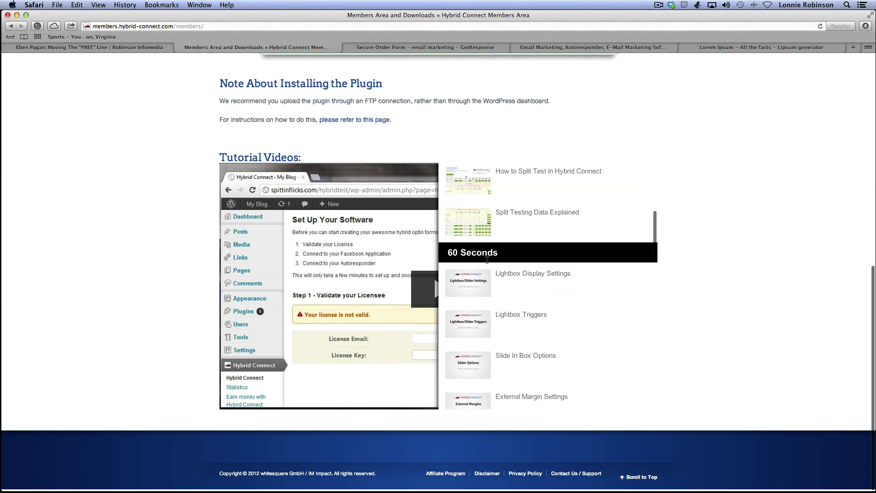
scroll(488, 263, "down", 3)
scroll(488, 263, "up", 5)
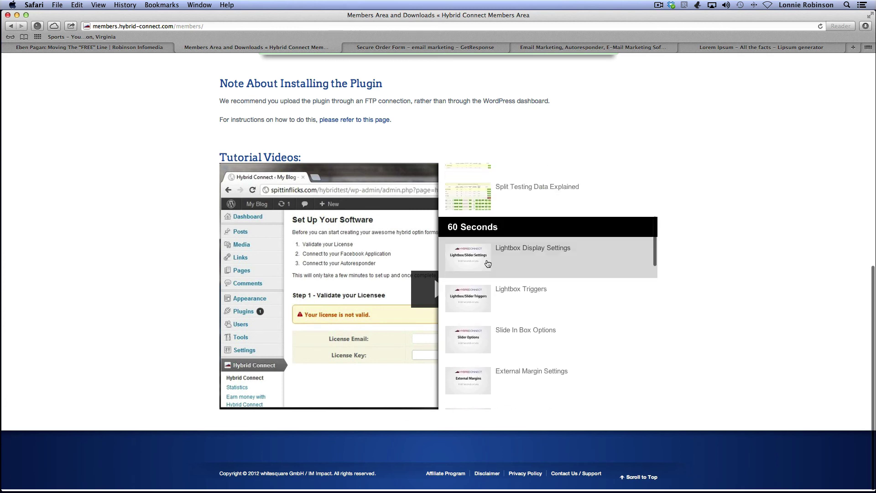
scroll(488, 261, "down", 5)
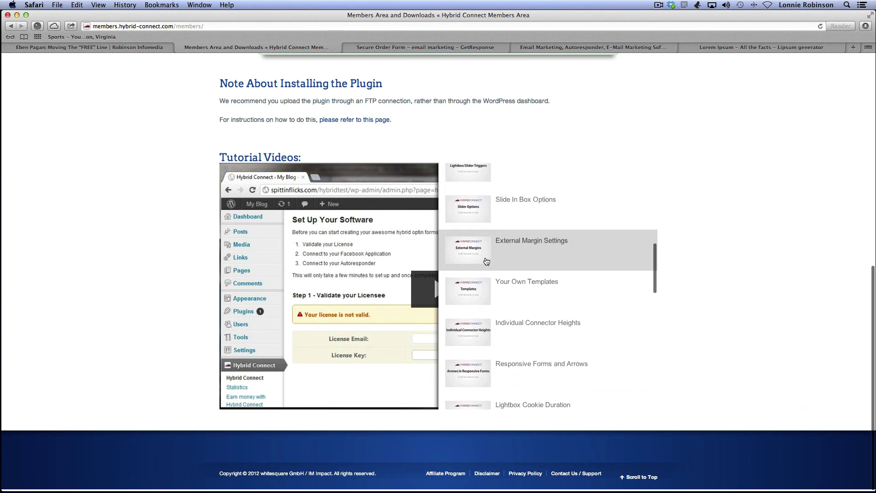
scroll(486, 261, "down", 10)
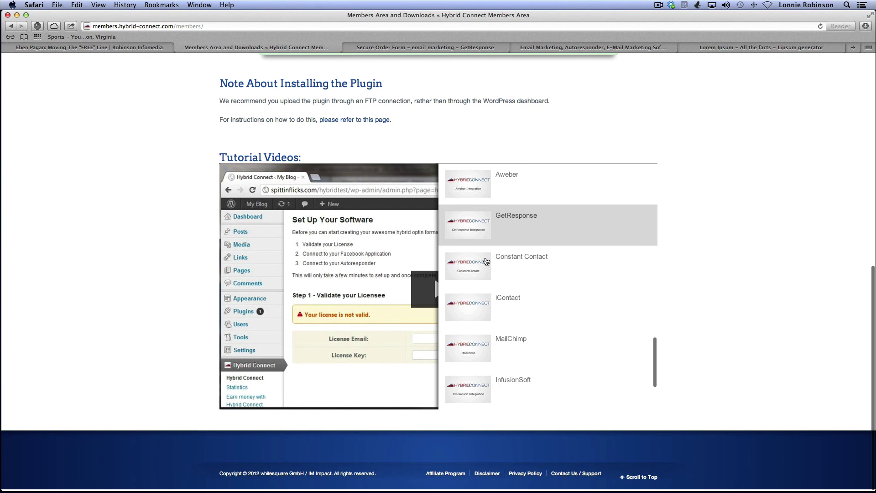
scroll(486, 261, "up", 5)
scroll(486, 261, "down", 3)
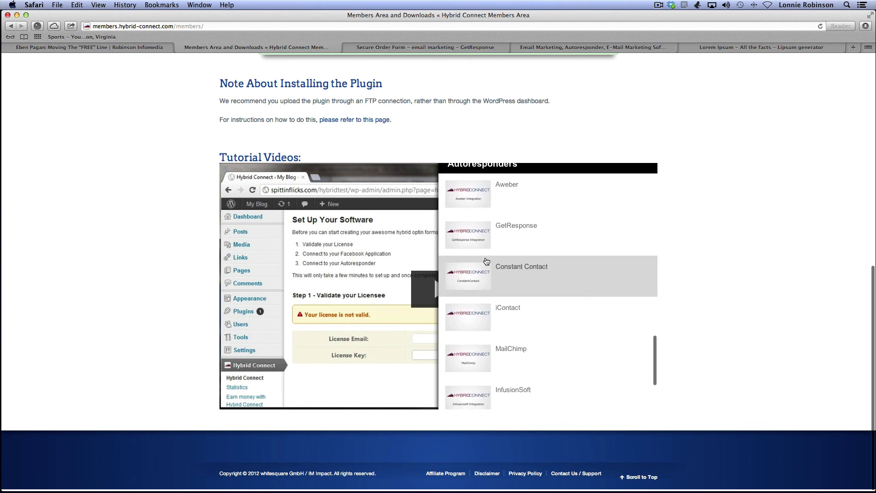
scroll(486, 261, "down", 5)
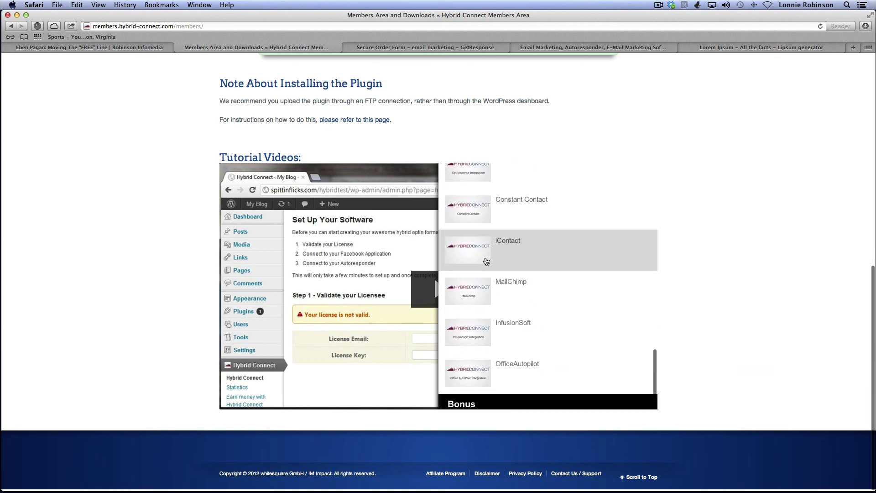
scroll(486, 261, "down", 2)
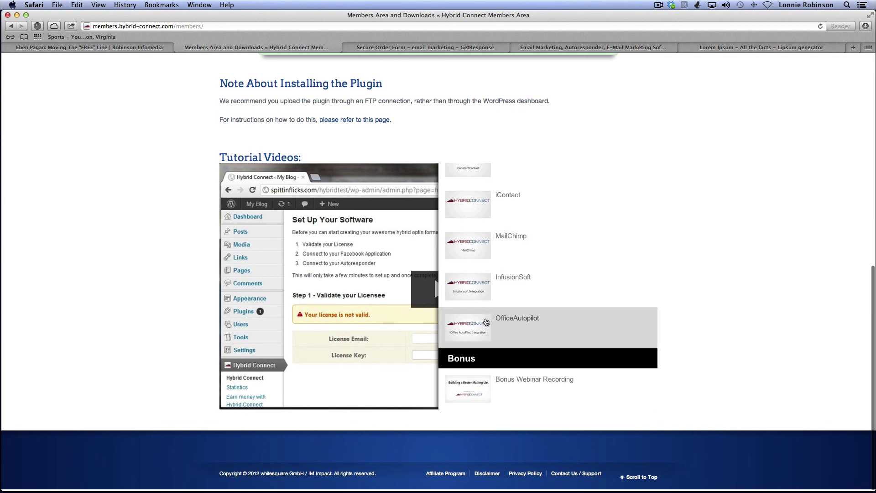
scroll(487, 322, "down", 1)
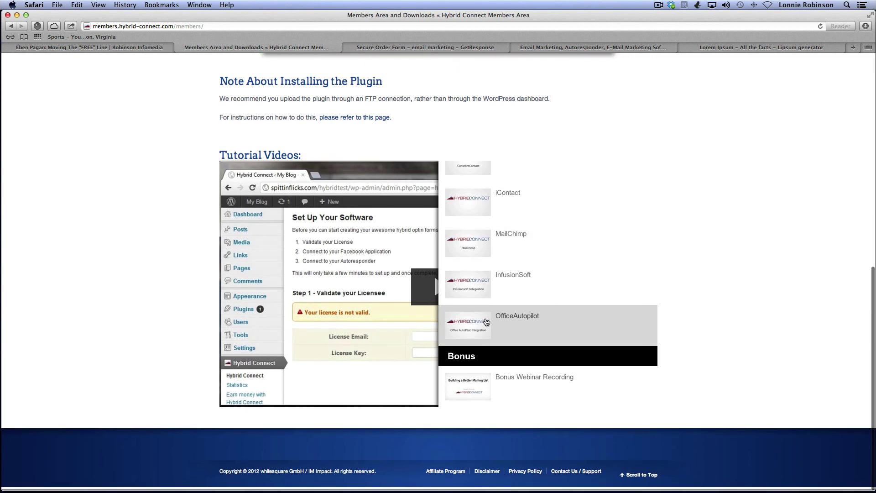
Step: Play the Bonus Webinar Recording, jump to 23:11, pause, and scroll back toward the top
left_click(474, 388)
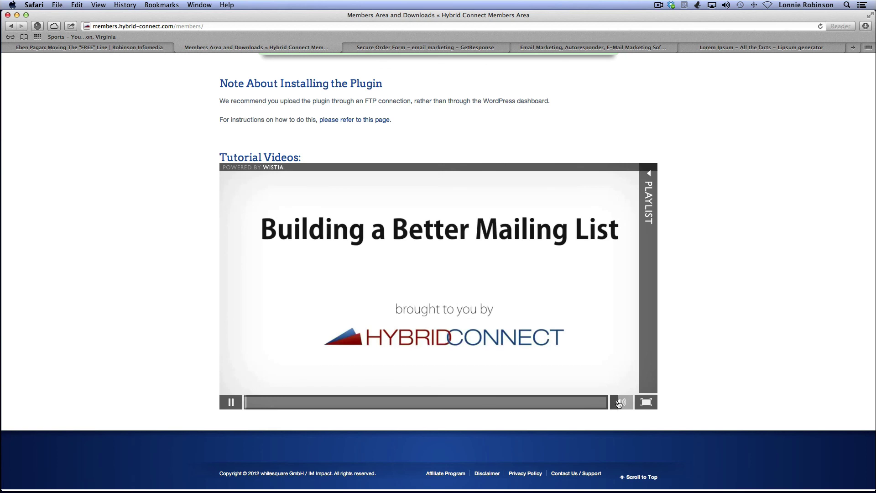
left_click(327, 404)
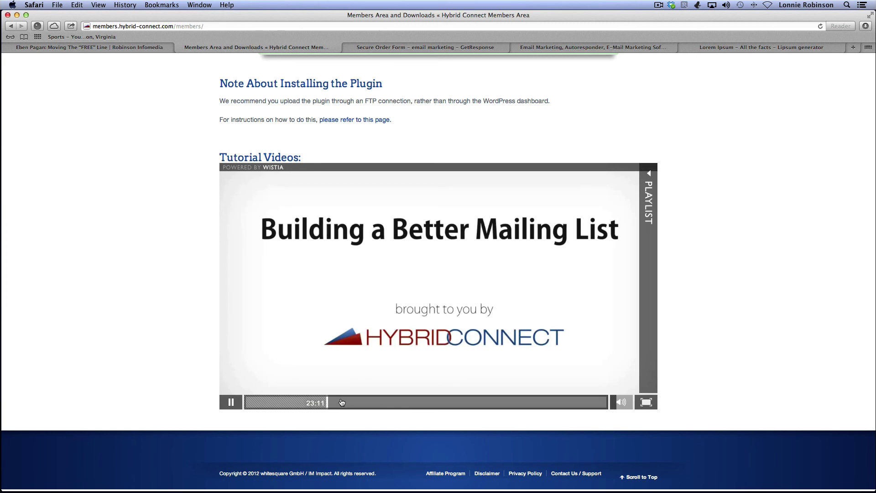
left_click(231, 402)
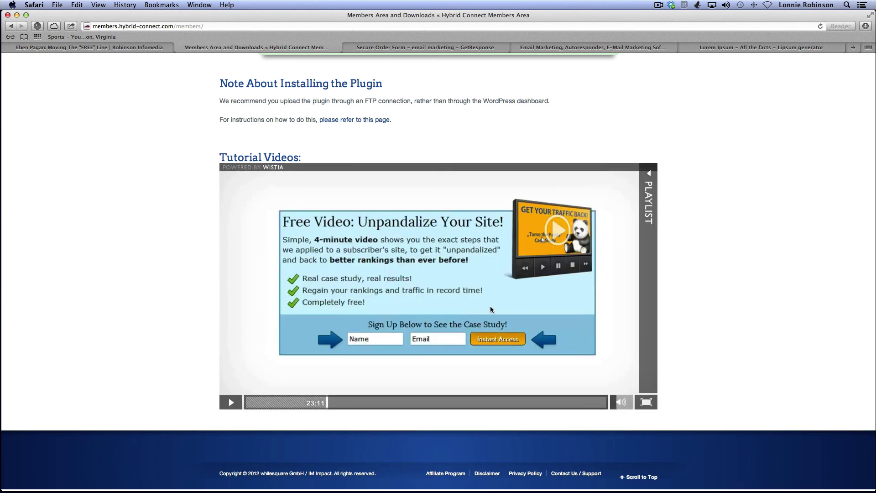
scroll(396, 192, "up", 15)
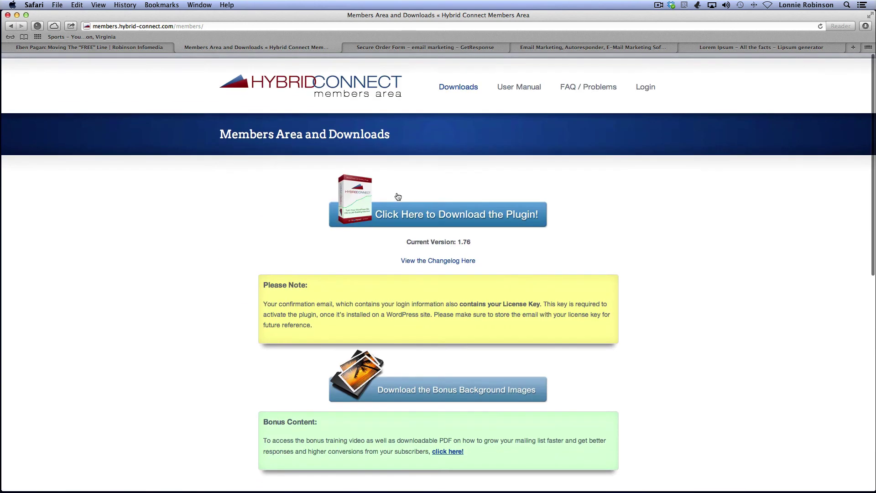